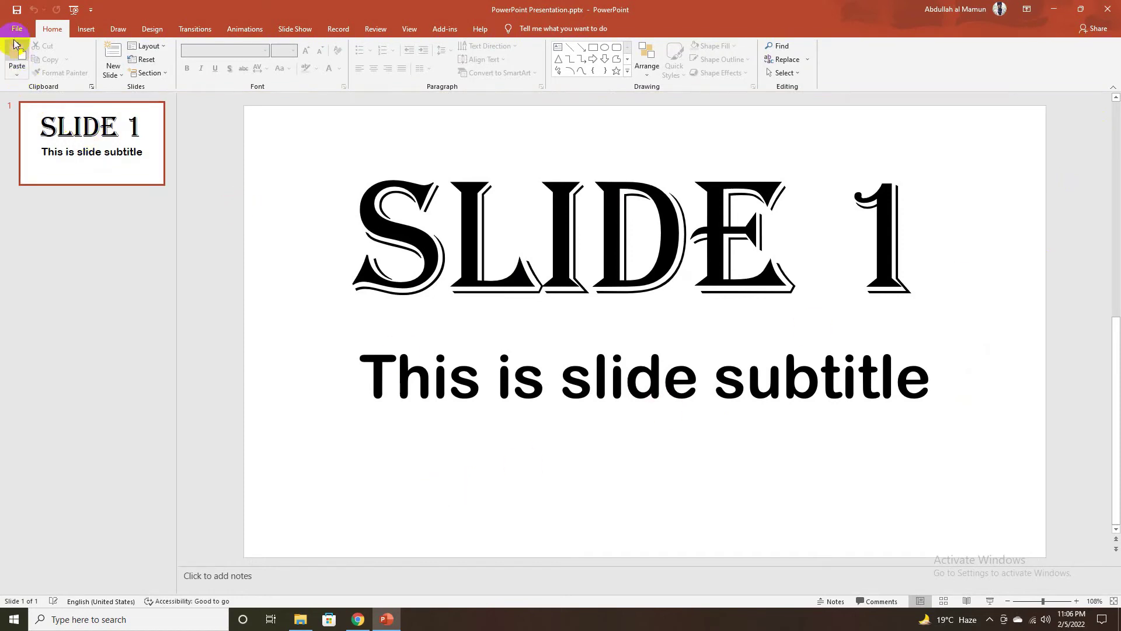
Save every slide as a JPEG File Interchange Format image into the Presentation to Image folder
click(16, 28)
click(51, 186)
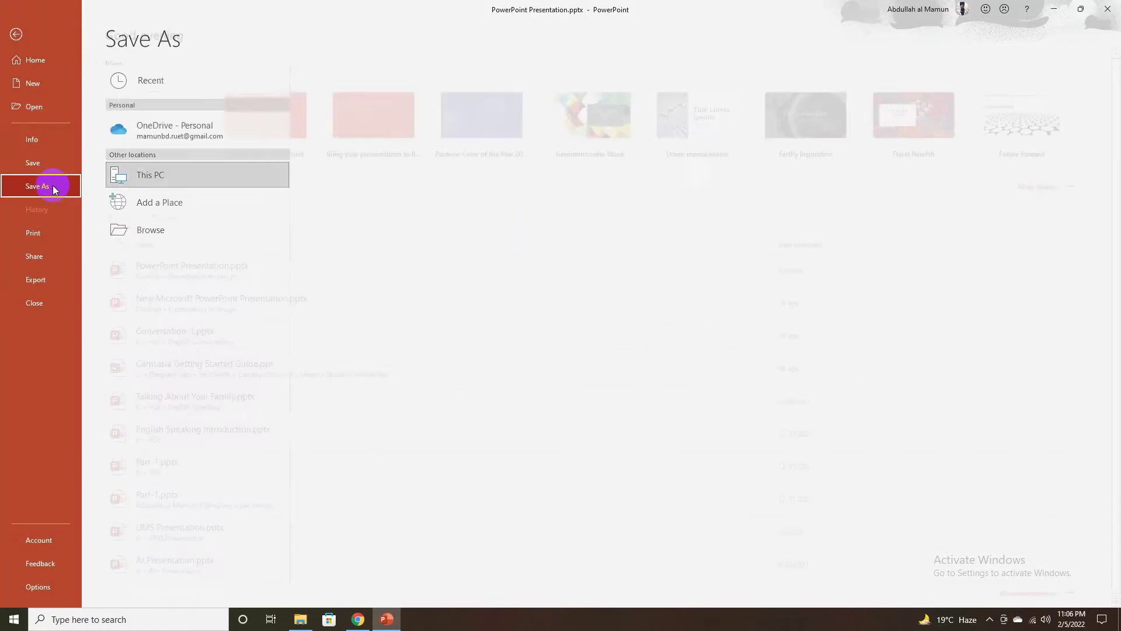
click(143, 229)
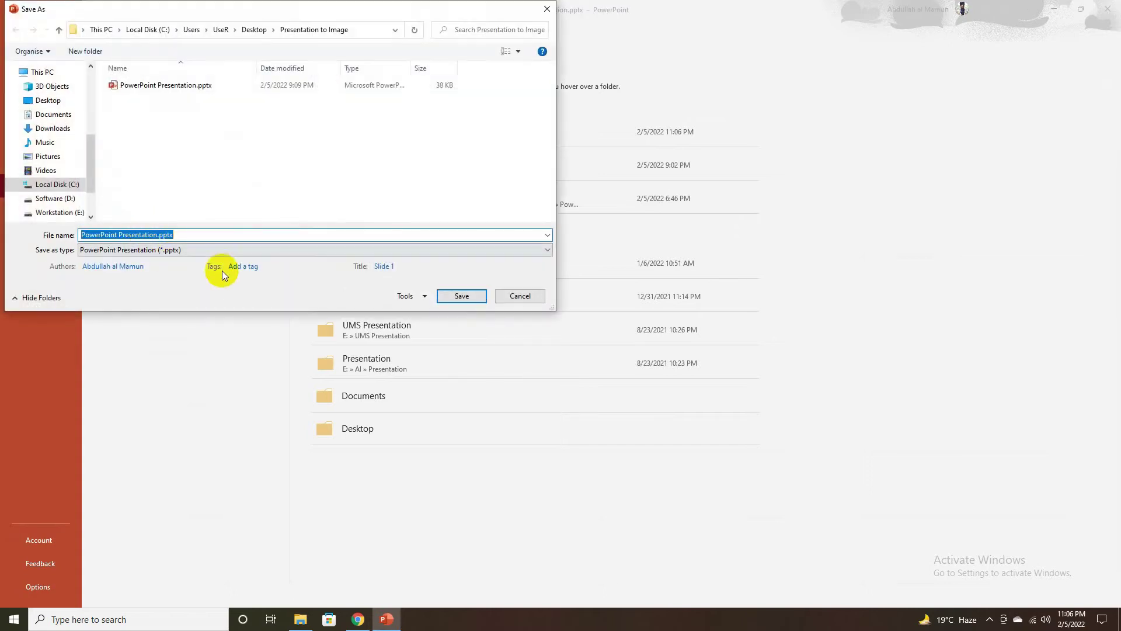
click(267, 249)
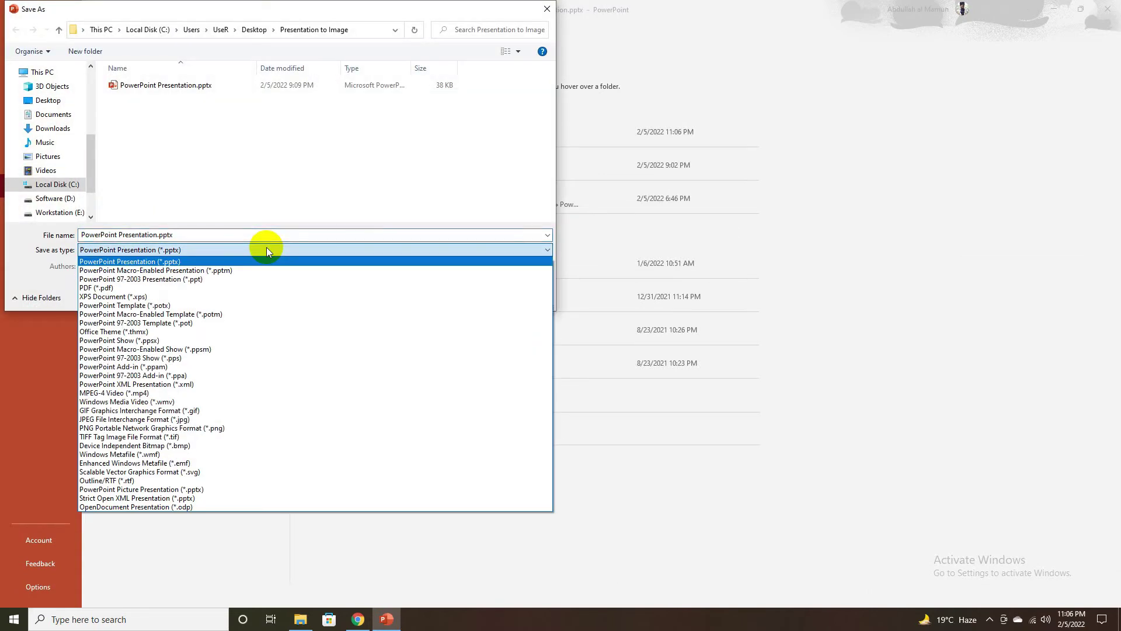
click(222, 419)
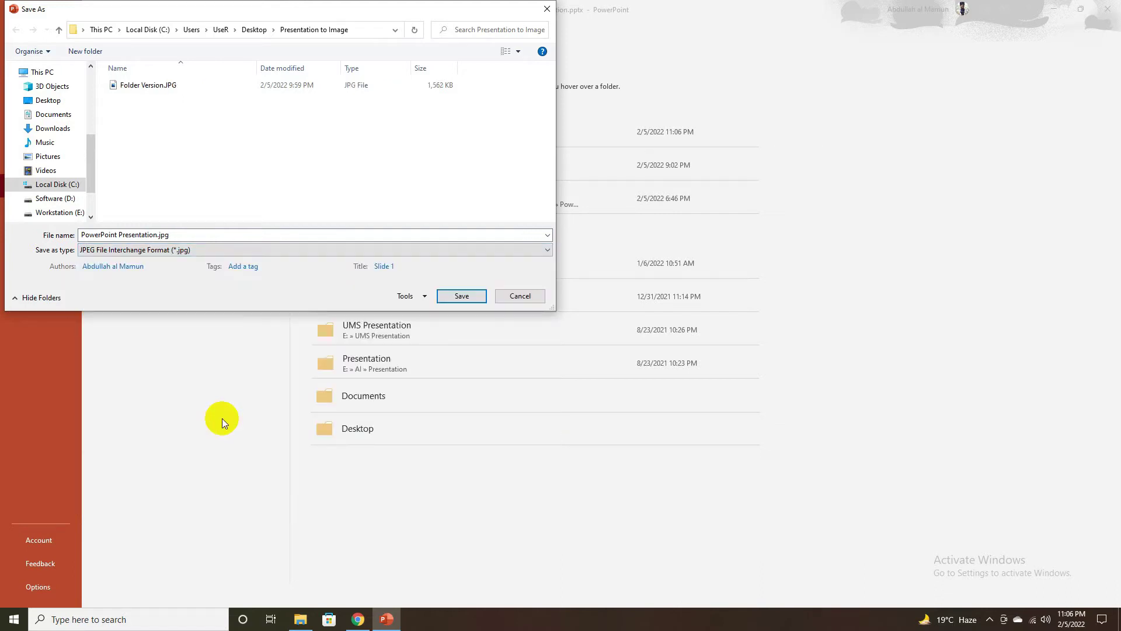
click(464, 295)
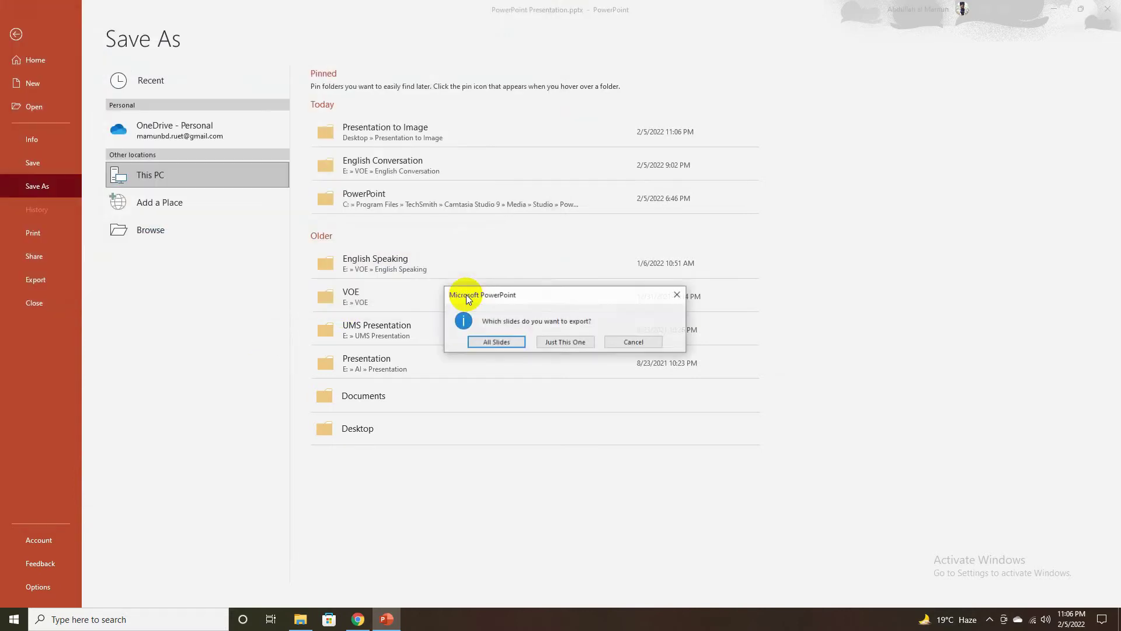
click(497, 345)
click(568, 343)
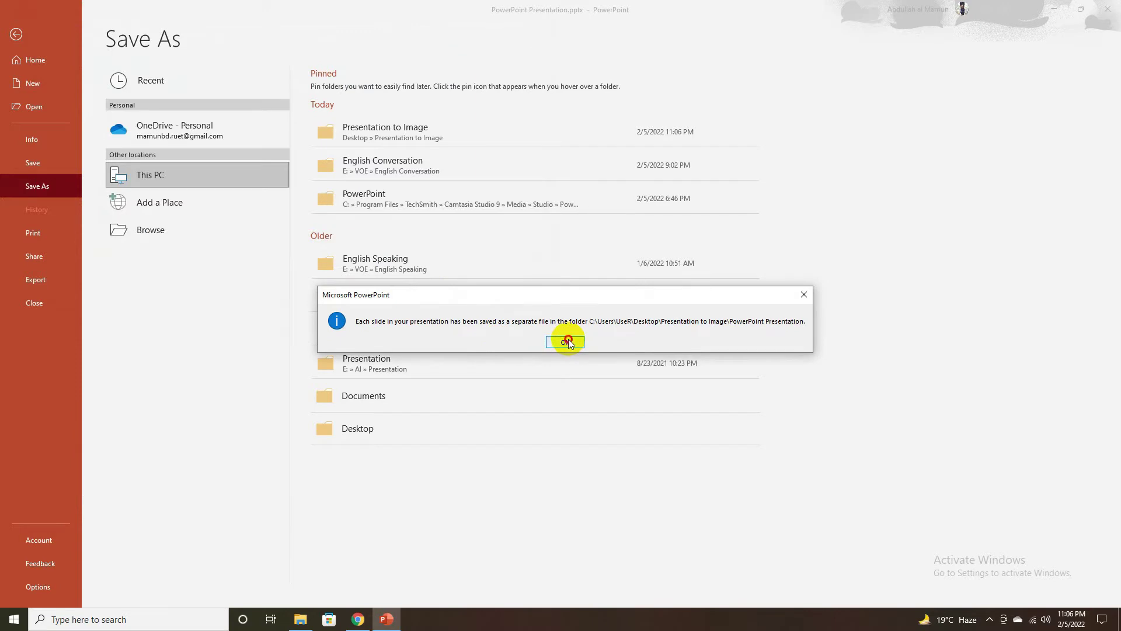
Open Slide1.JPG's Details properties in the PowerPoint Presentation folder, showing 1280 x 720 at 96 dpi
click(1057, 6)
double_click(223, 170)
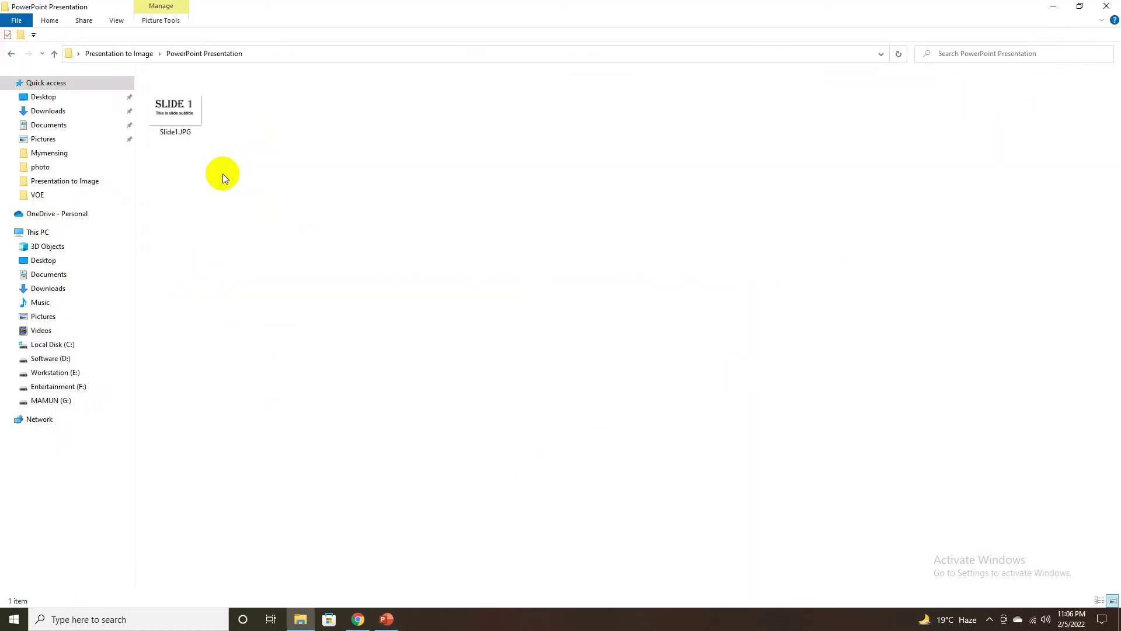
click(181, 112)
right_click(182, 112)
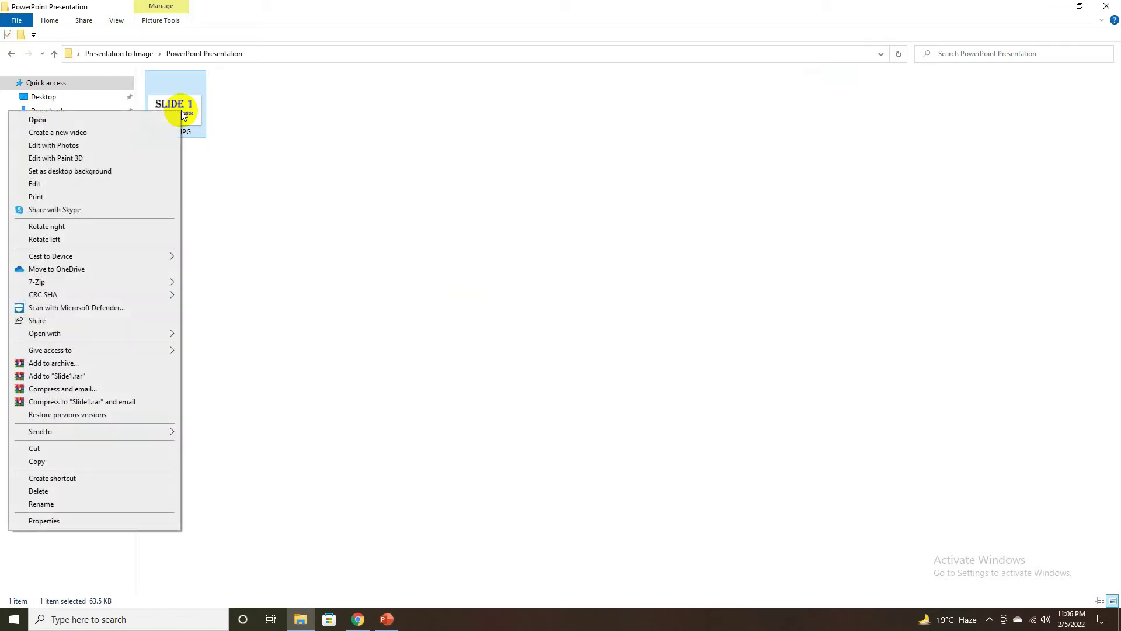
click(82, 519)
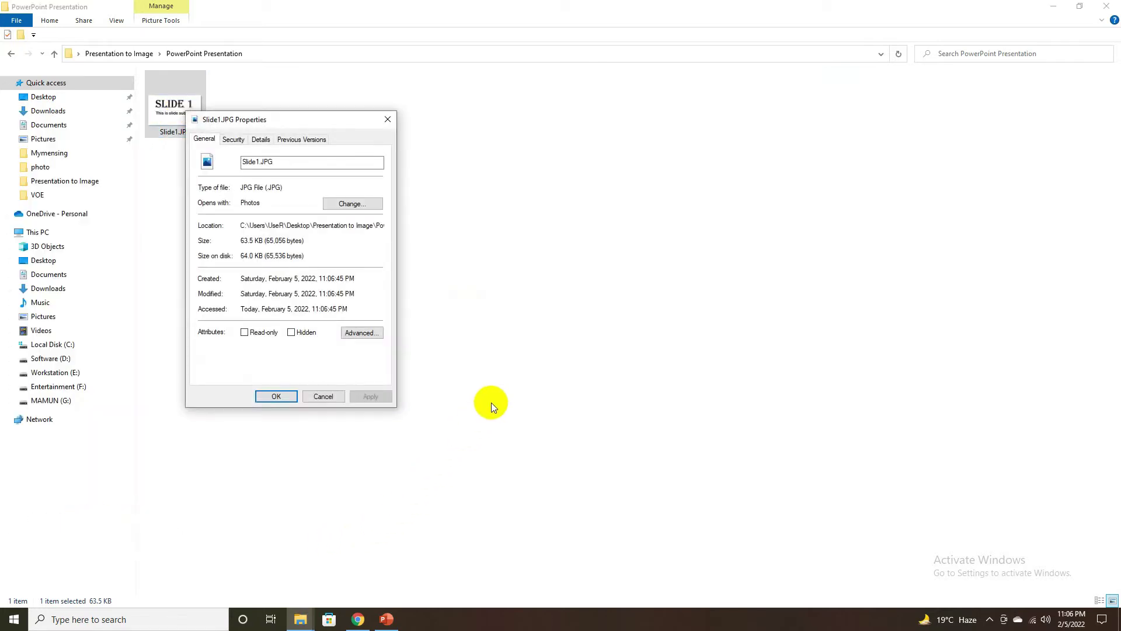
click(260, 139)
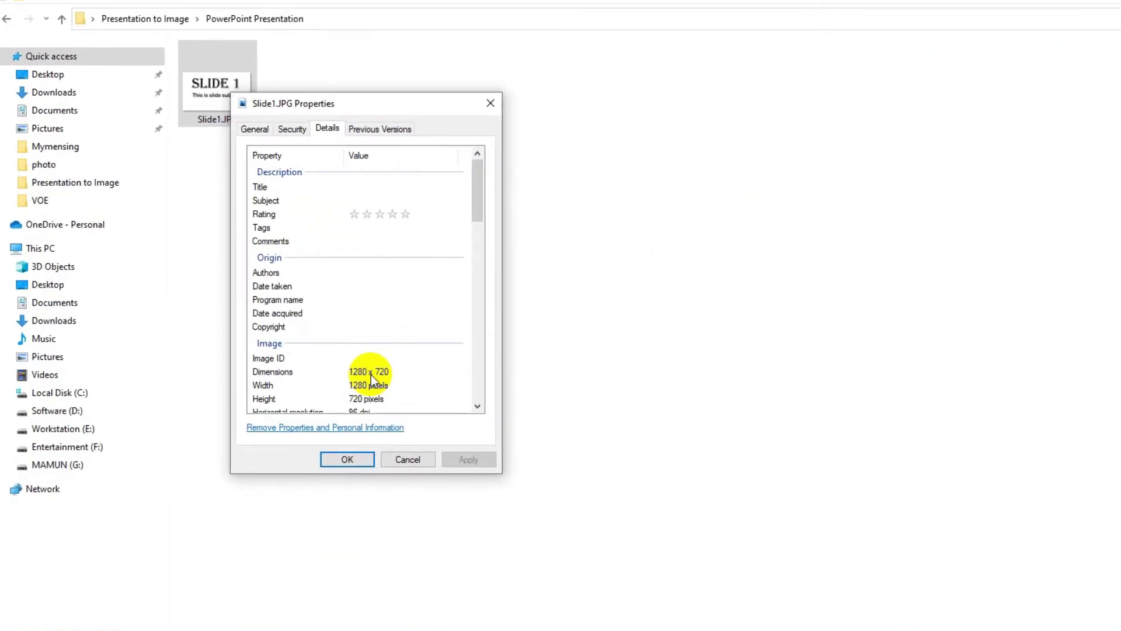
scroll(400, 377, down, 1)
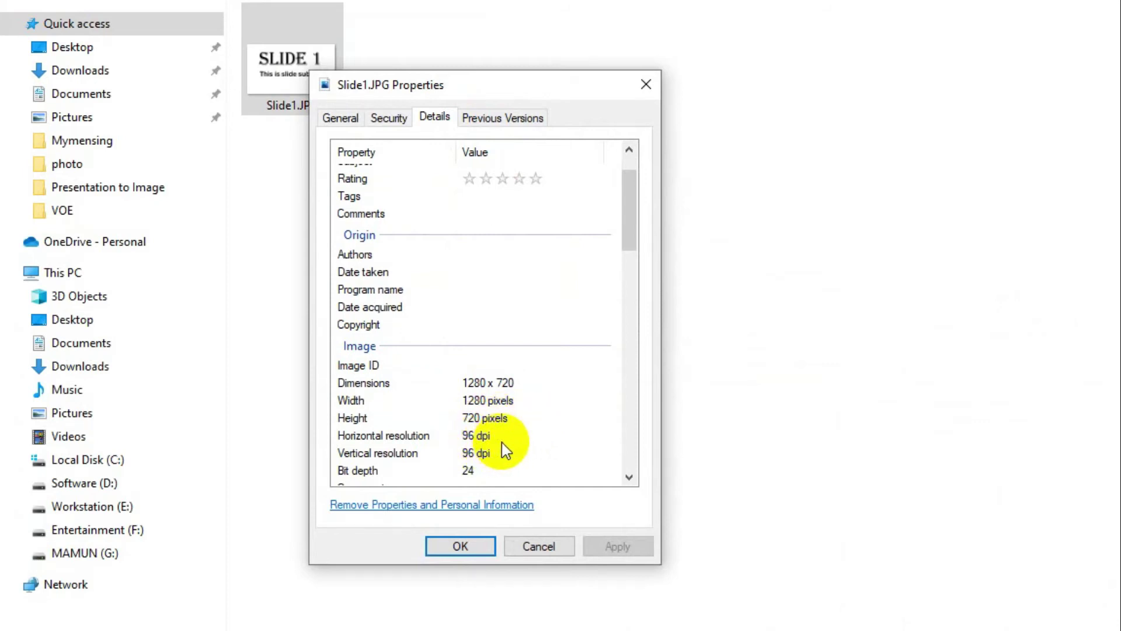
scroll(502, 443, down, 1)
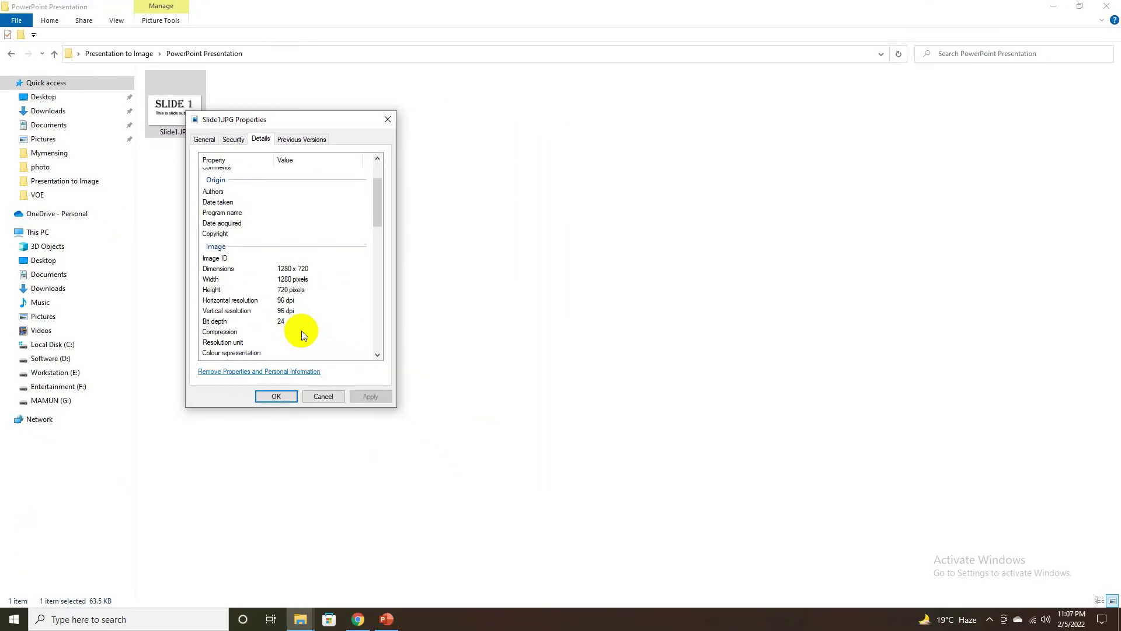
Close the image properties and launch Registry Editor with regedit
click(275, 399)
key(super)
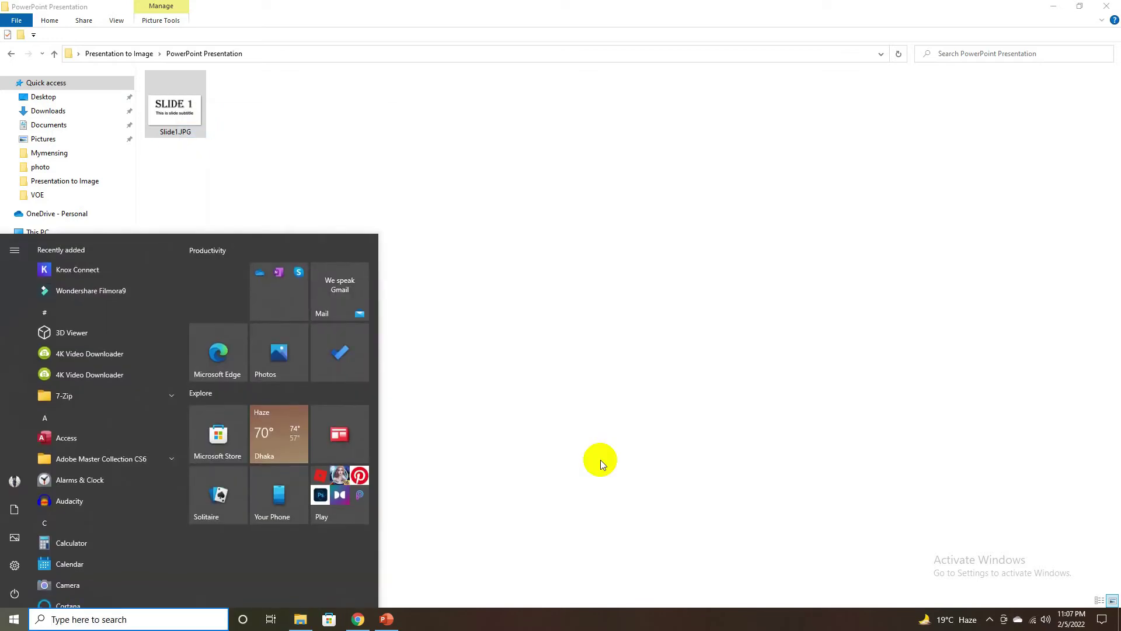
text(regedit)
key(Return)
Expand HKEY_CURRENT_USER, SOFTWARE and Microsoft in the registry tree to reveal Office
click(18, 91)
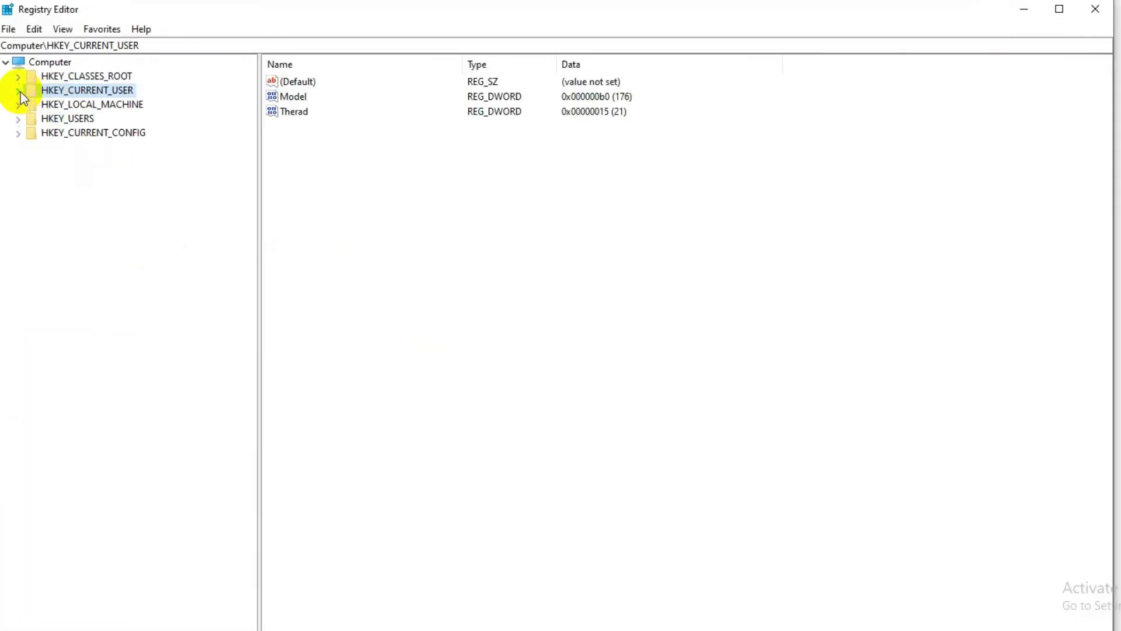
click(19, 92)
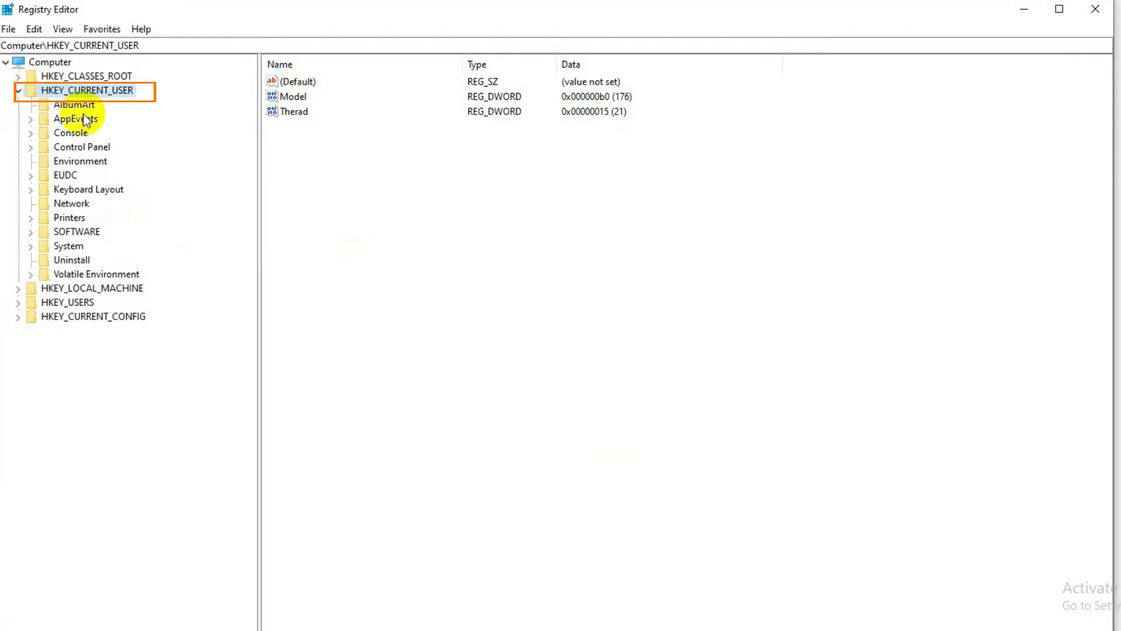
click(30, 232)
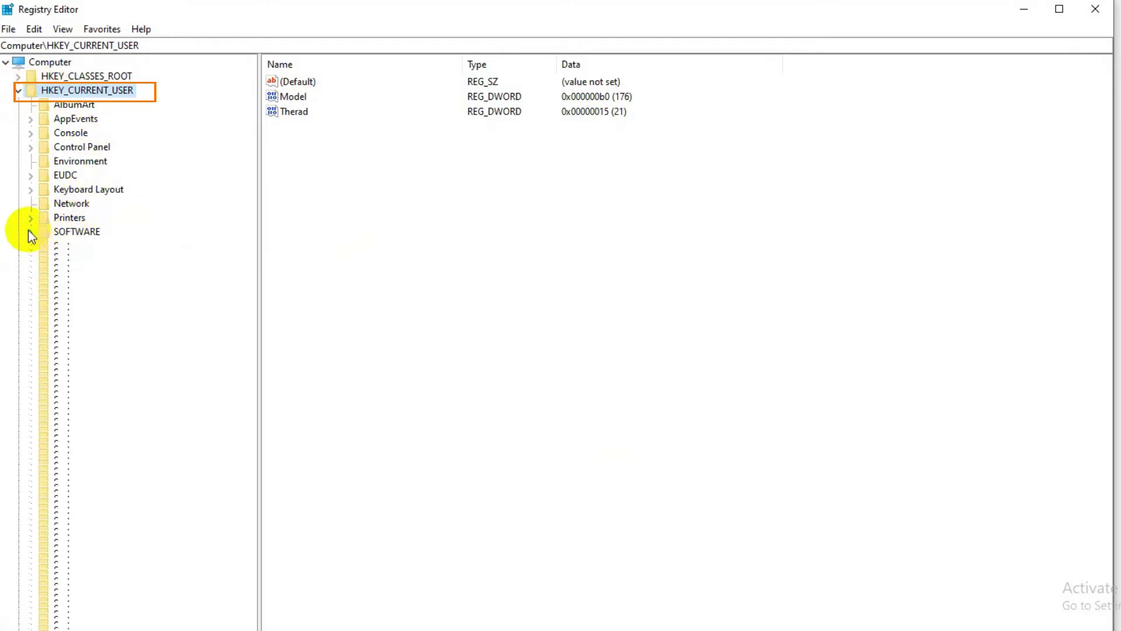
scroll(138, 450, down, 2)
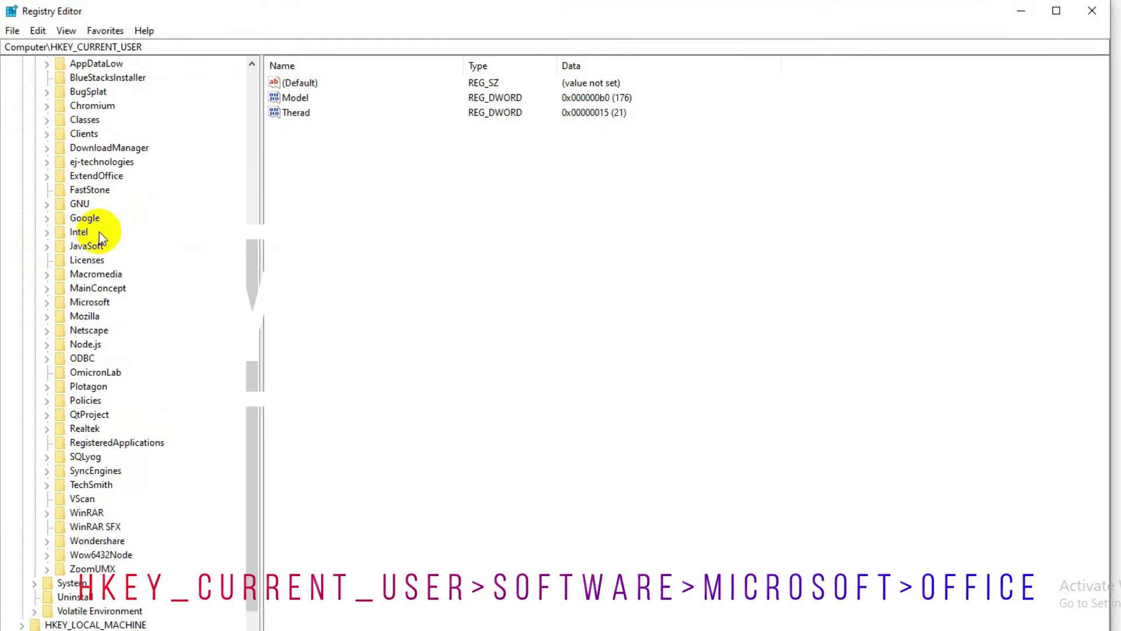
click(45, 303)
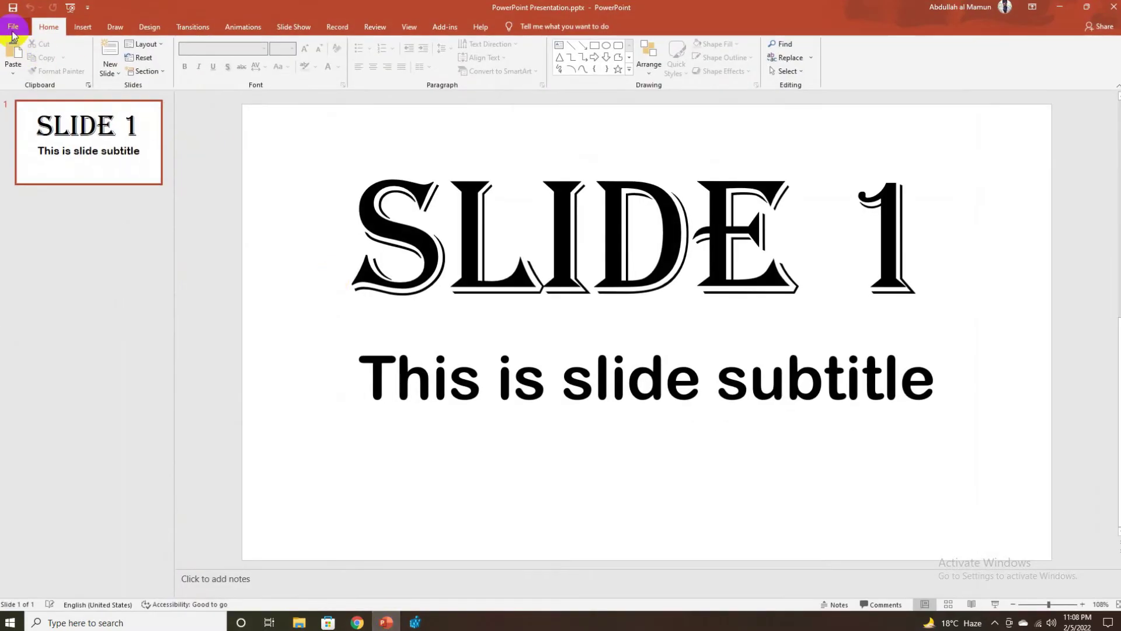
Check the Account page showing Office Professional Plus 2019, version 2201, and return to the slide
click(12, 29)
click(43, 543)
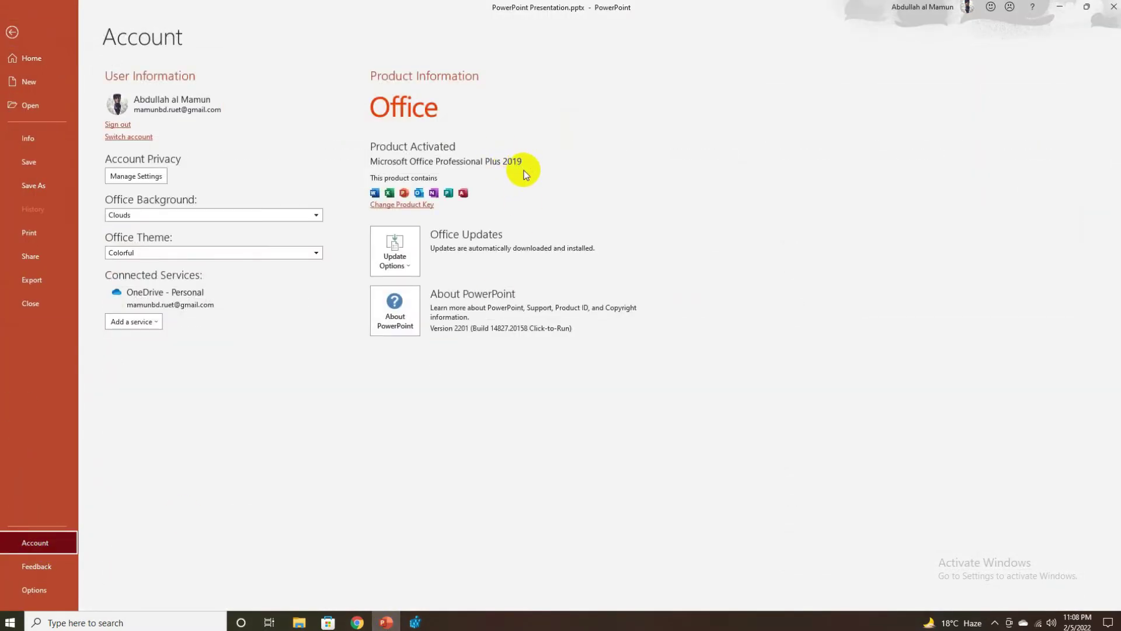
click(12, 32)
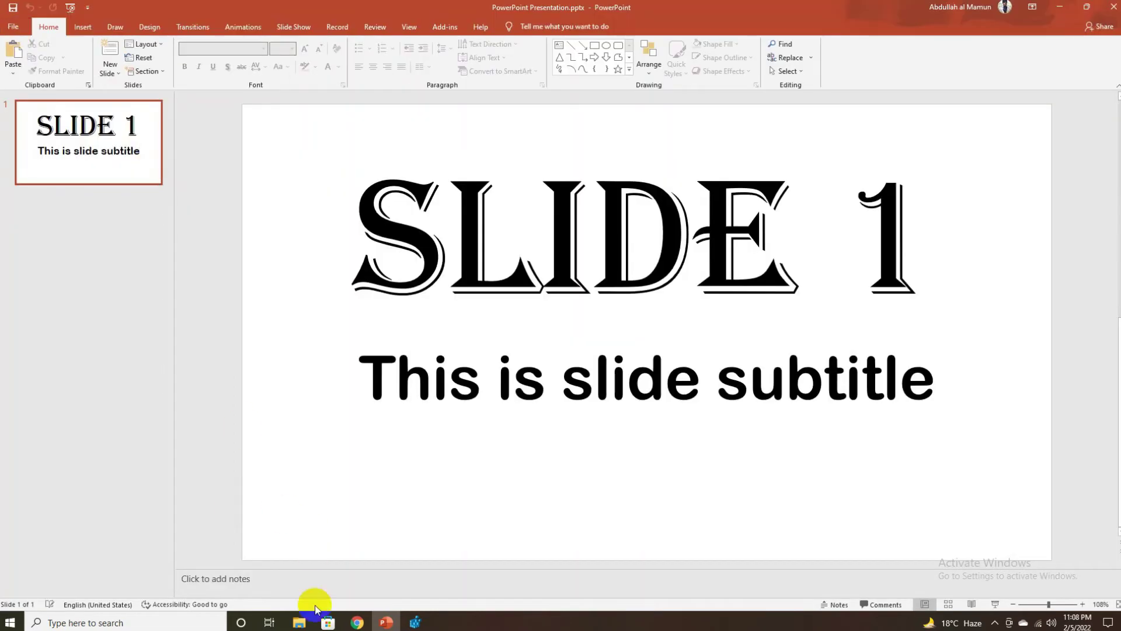
Navigate to the Office 16.0 PowerPoint Options key in Registry Editor
click(415, 622)
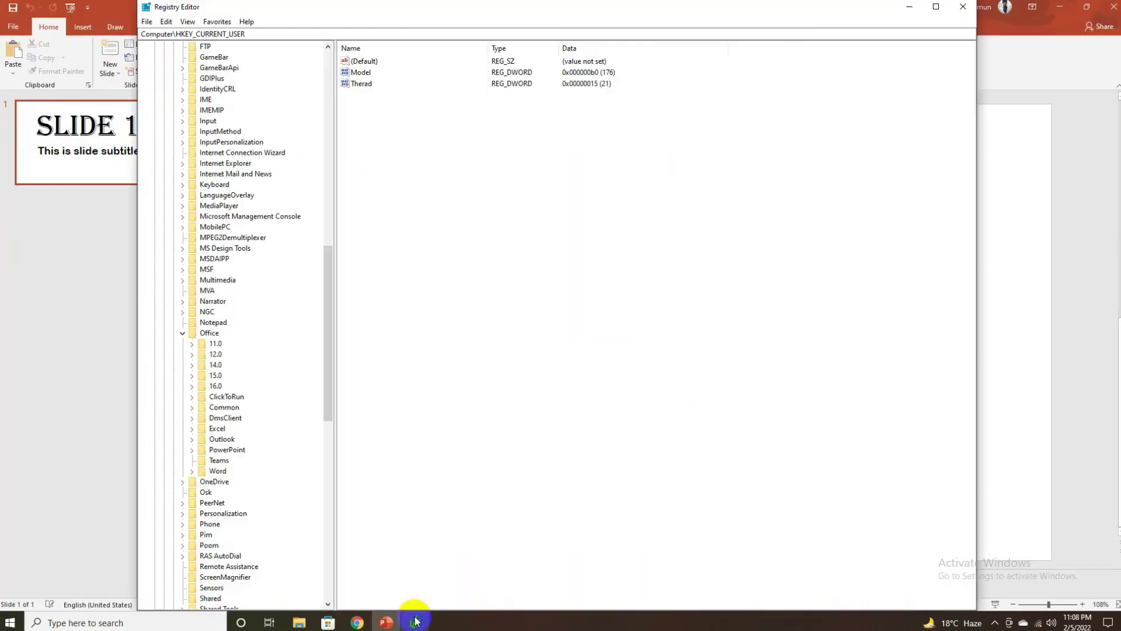
click(191, 387)
click(202, 439)
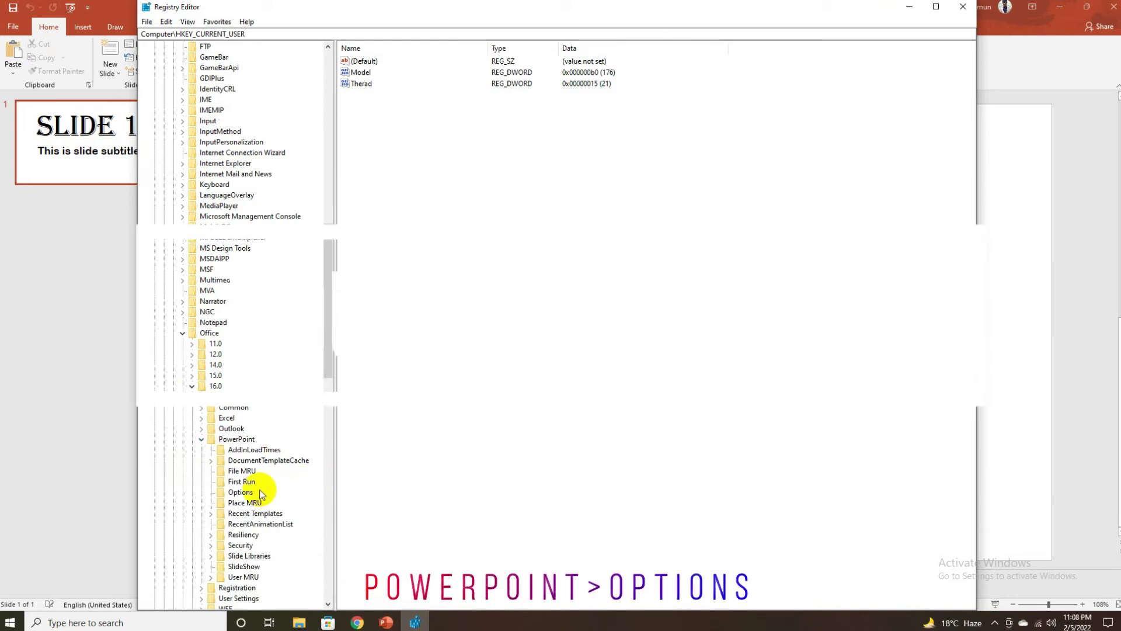
click(242, 493)
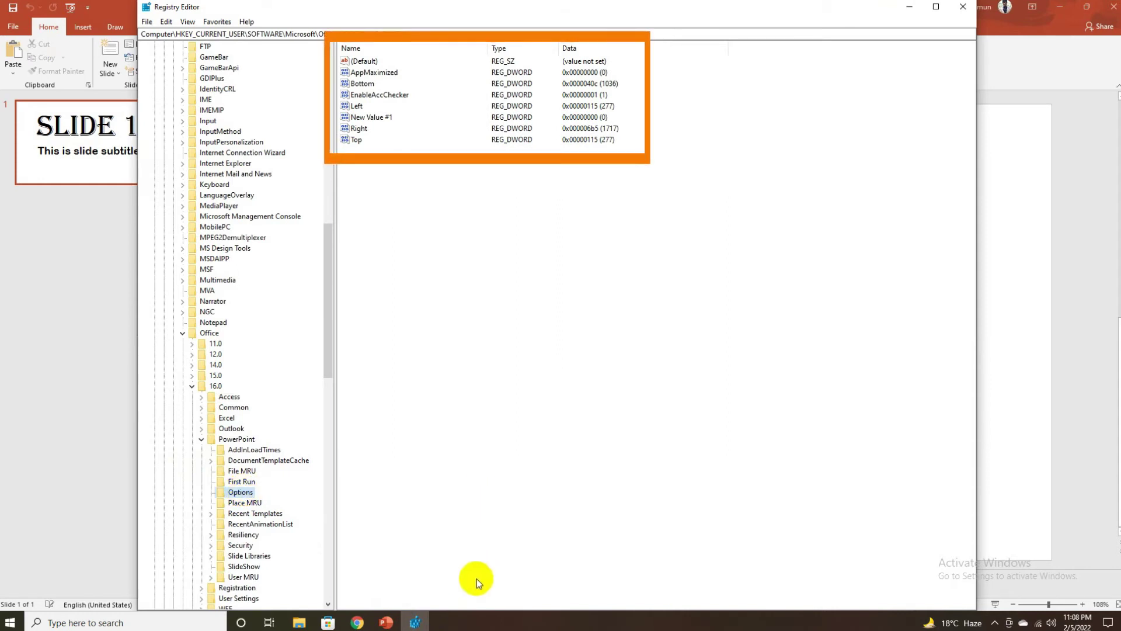
Add a new 32-bit DWORD value under Options named ExportBitMapResolution
click(166, 23)
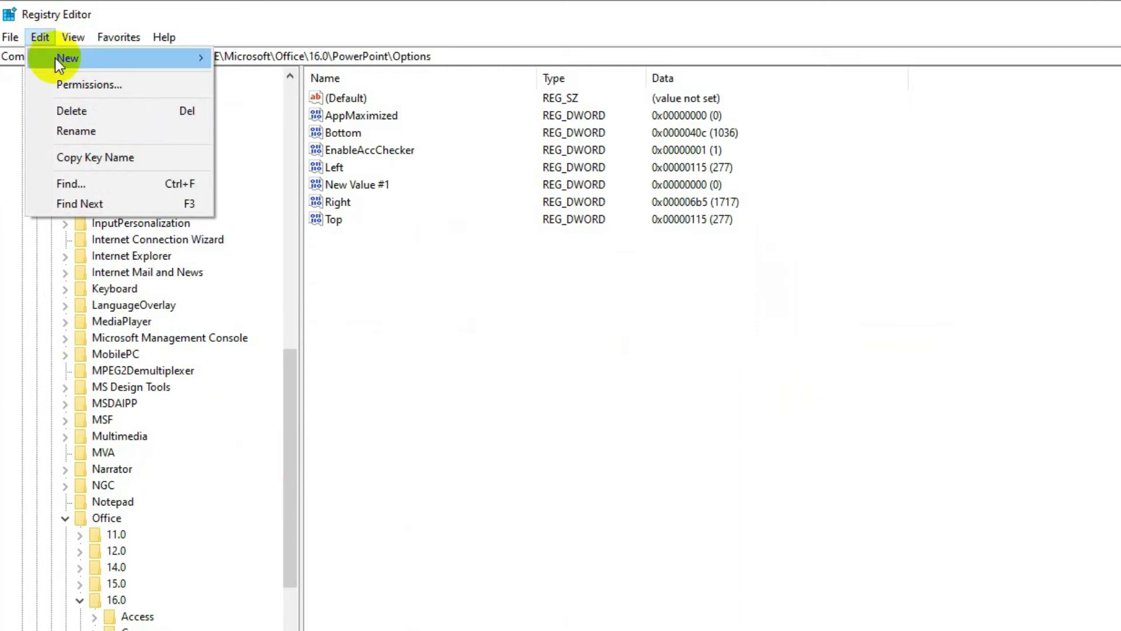
mouse_move(57, 59)
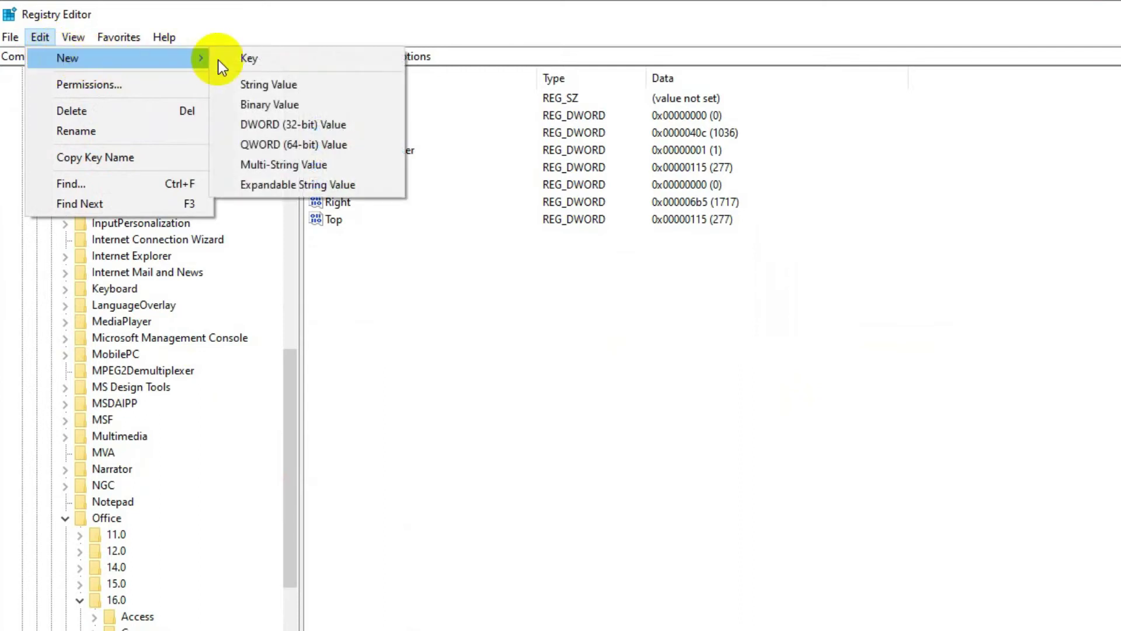
click(300, 124)
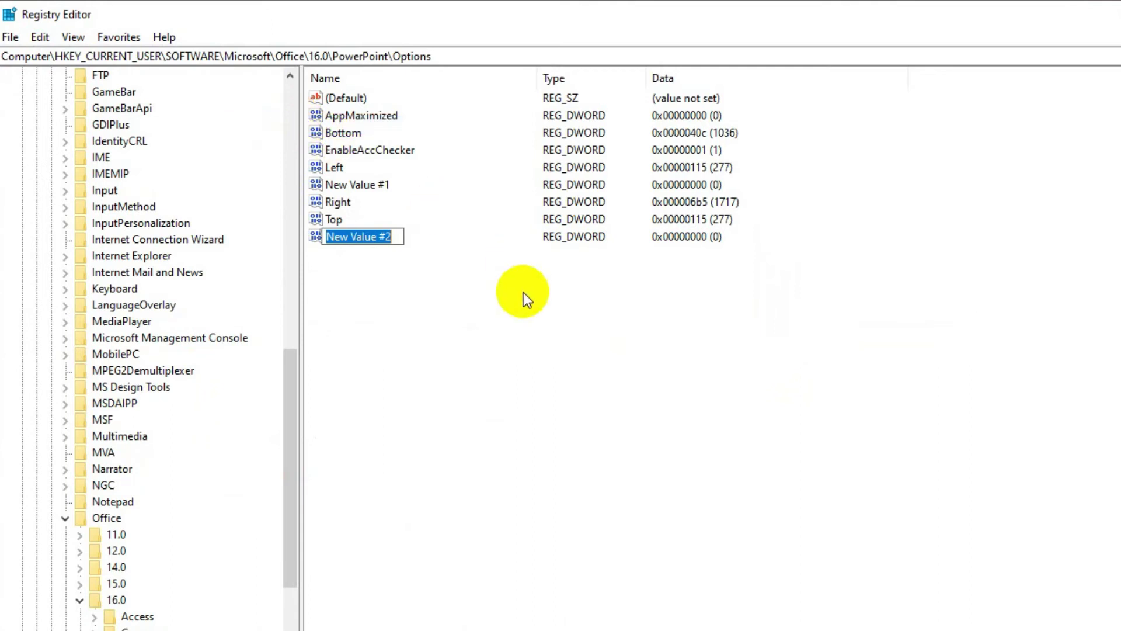
text(ExportBitMapResolution)
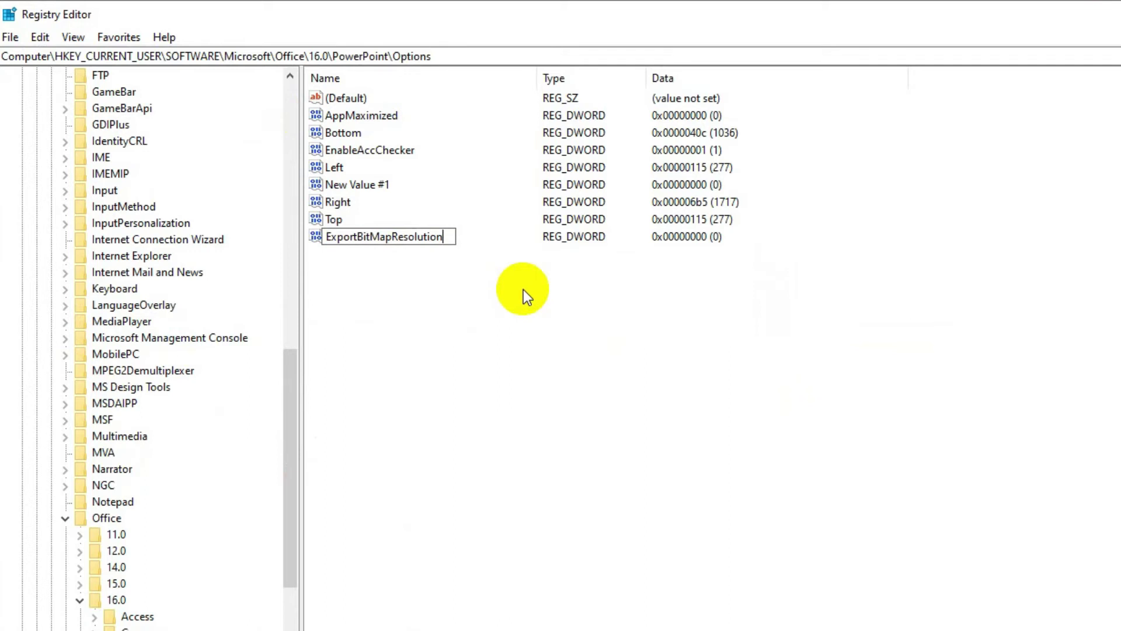
key(Return)
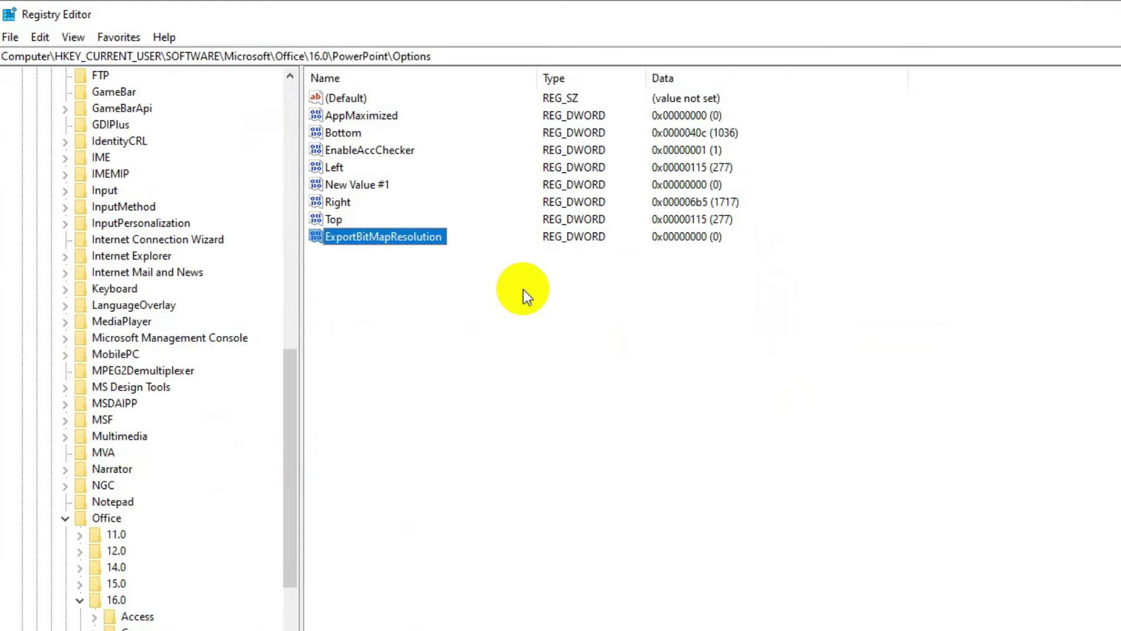
Give ExportBitMapResolution the value data 300 with Decimal base
double_click(394, 235)
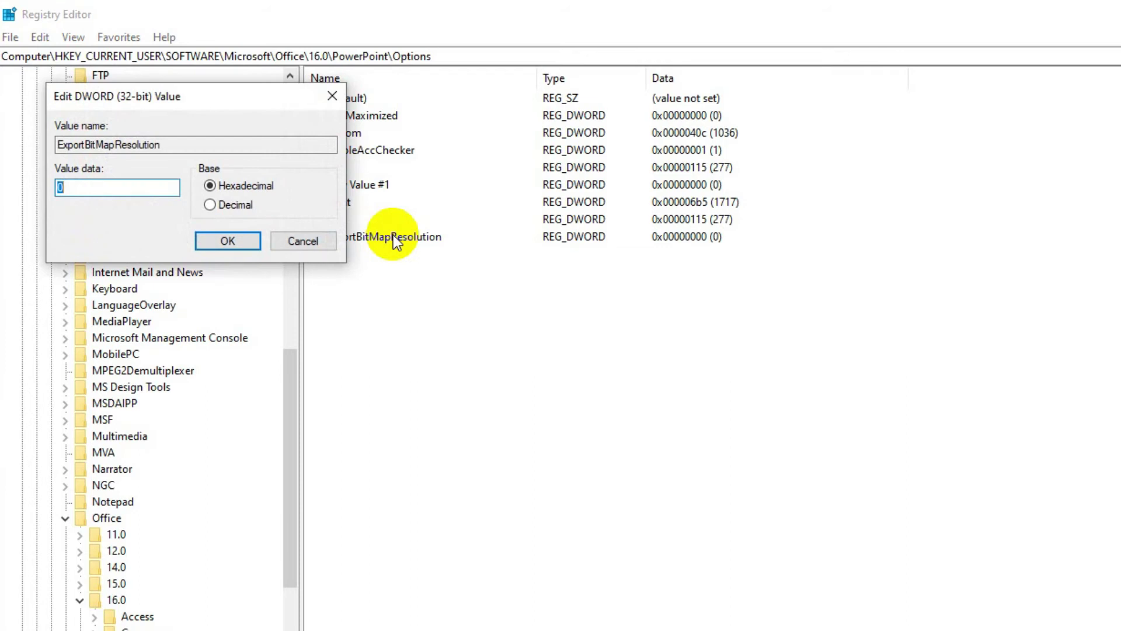
click(237, 208)
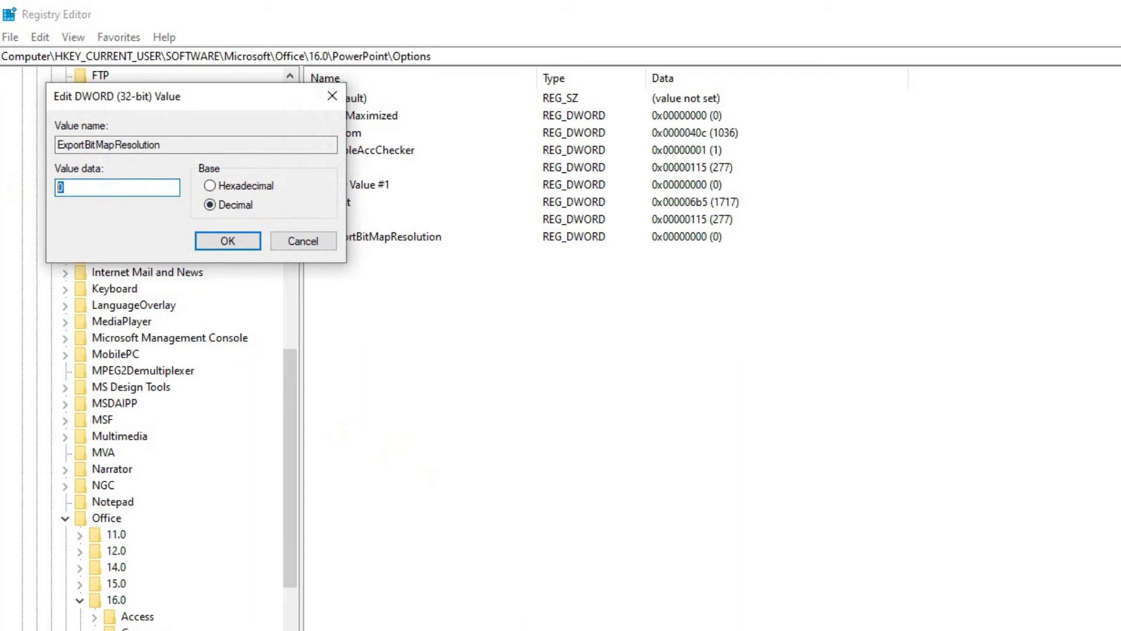
text(300)
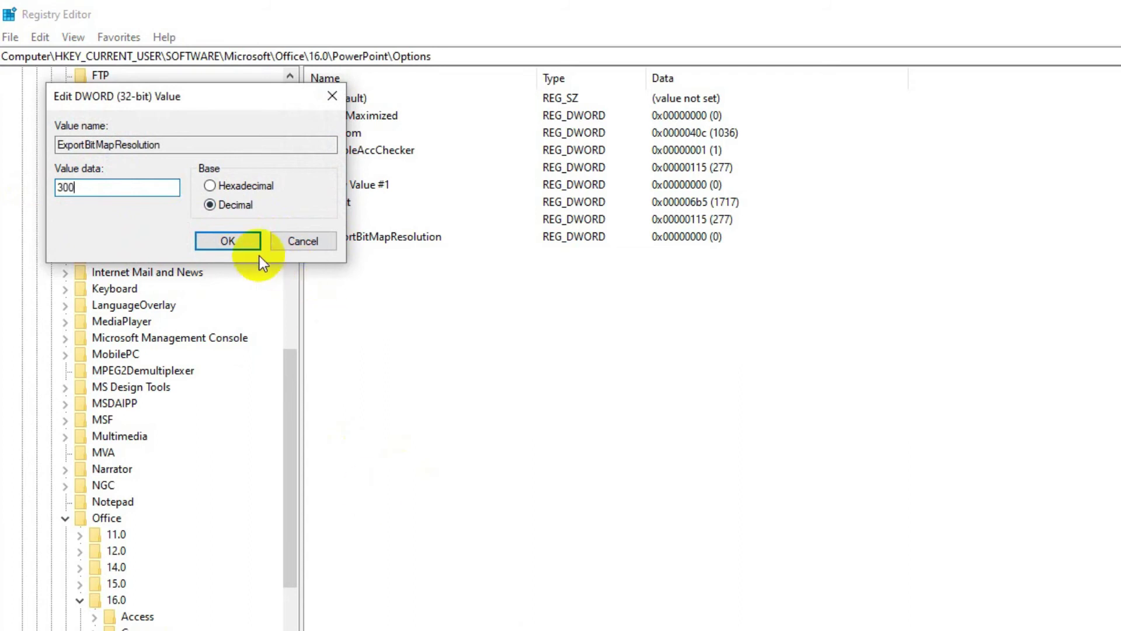
click(239, 240)
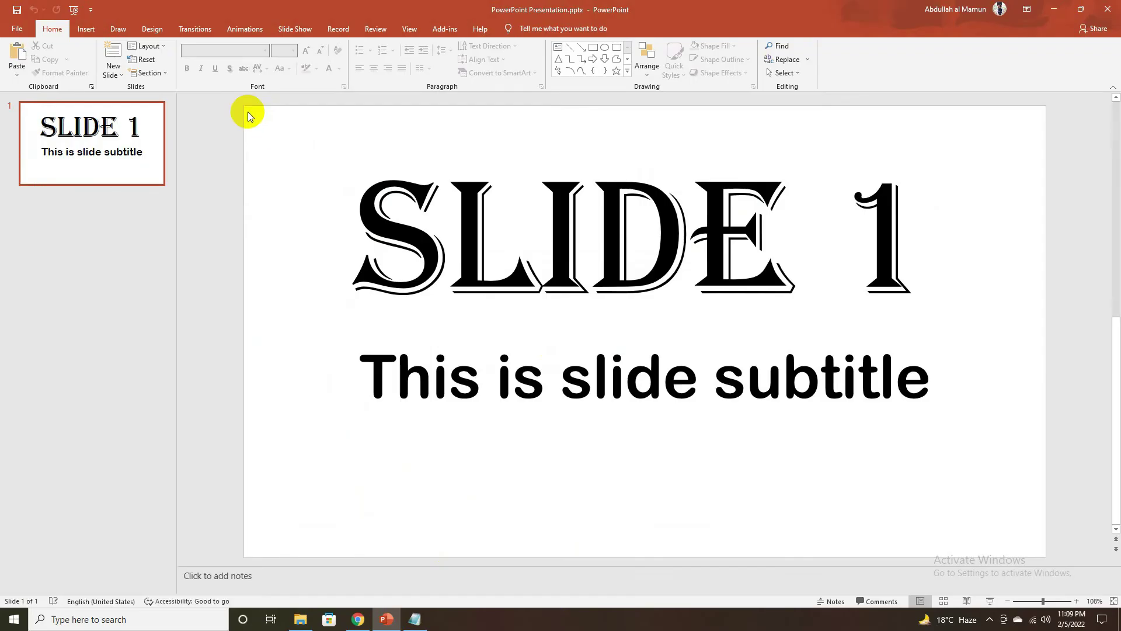
Select the first slide and bring up PowerPoint's Save As page
click(153, 142)
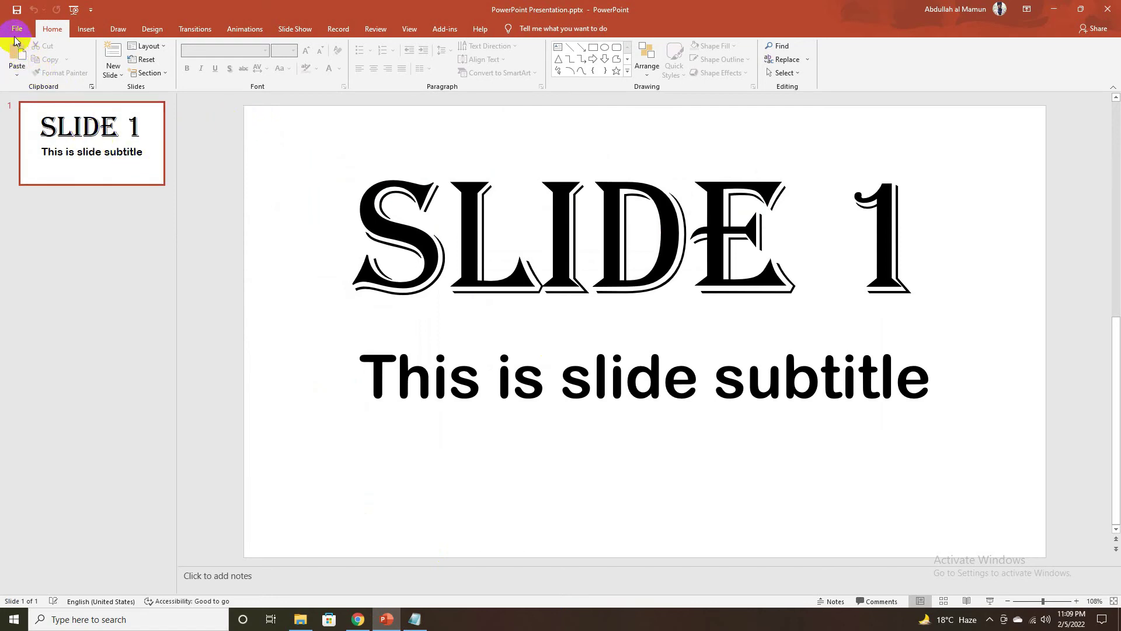
click(17, 10)
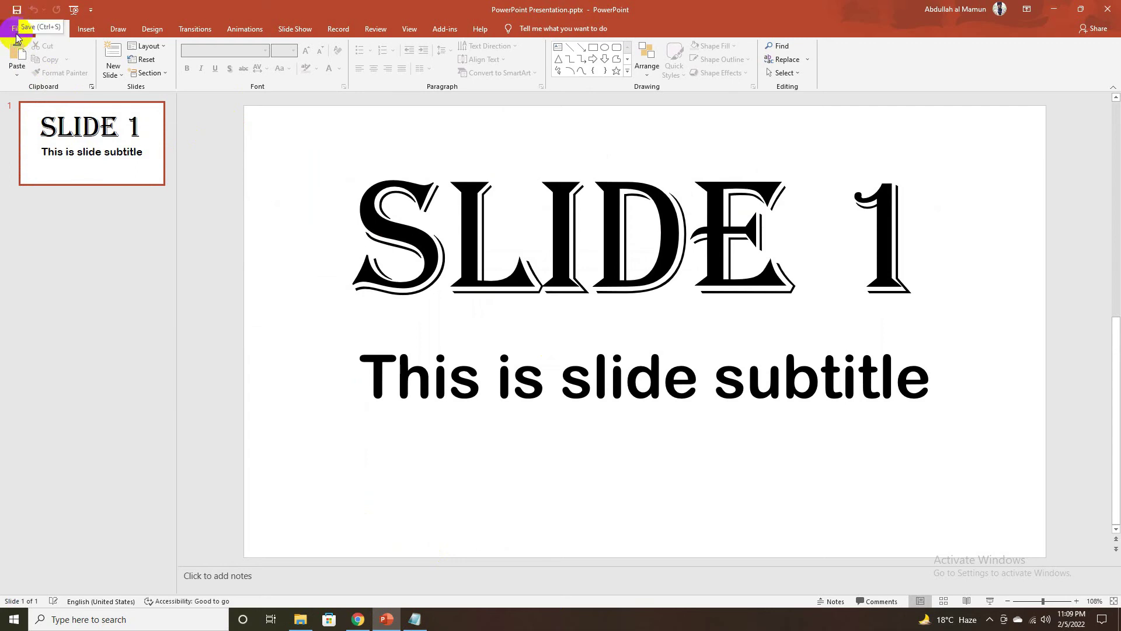
click(16, 31)
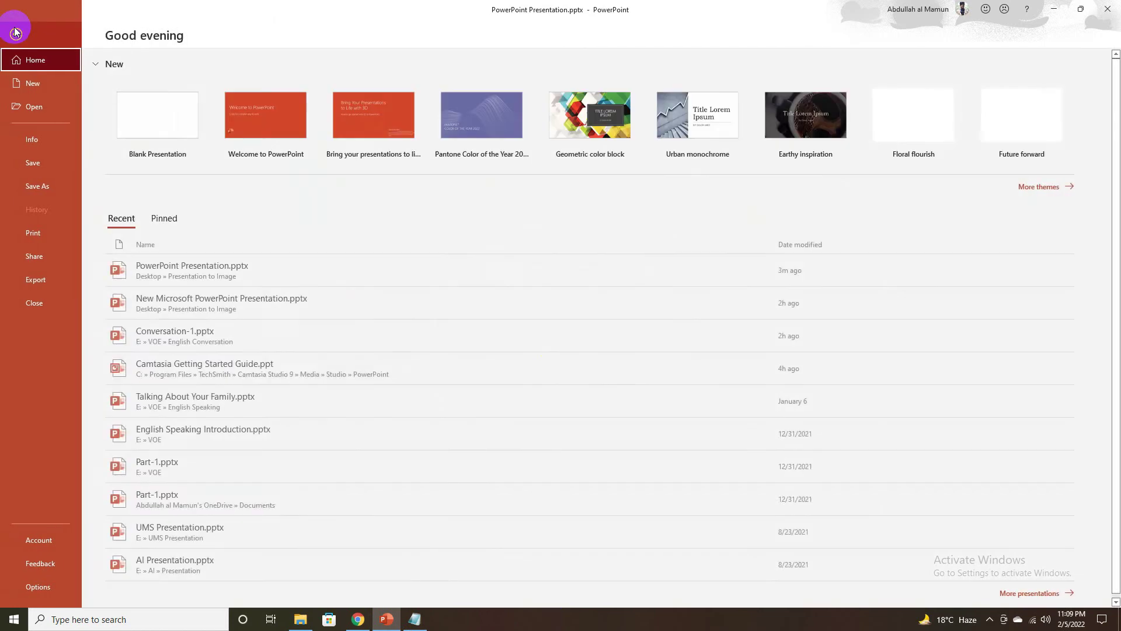
click(38, 186)
Re-export all slides as JPEG images into Presentation to Image, then minimize PowerPoint
click(142, 229)
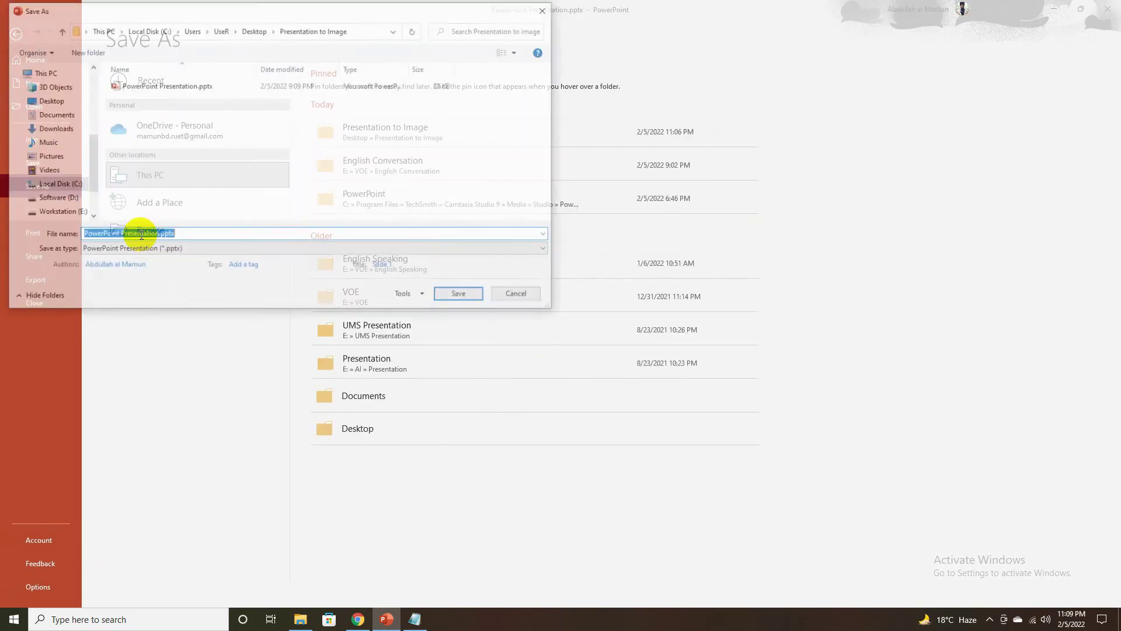
click(274, 250)
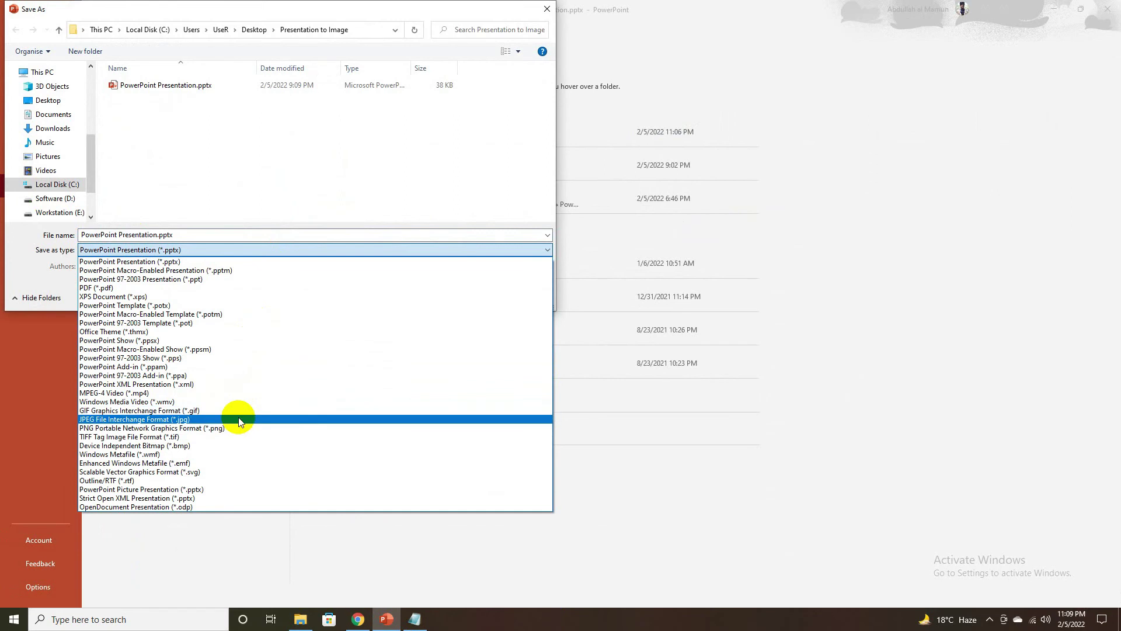
click(238, 417)
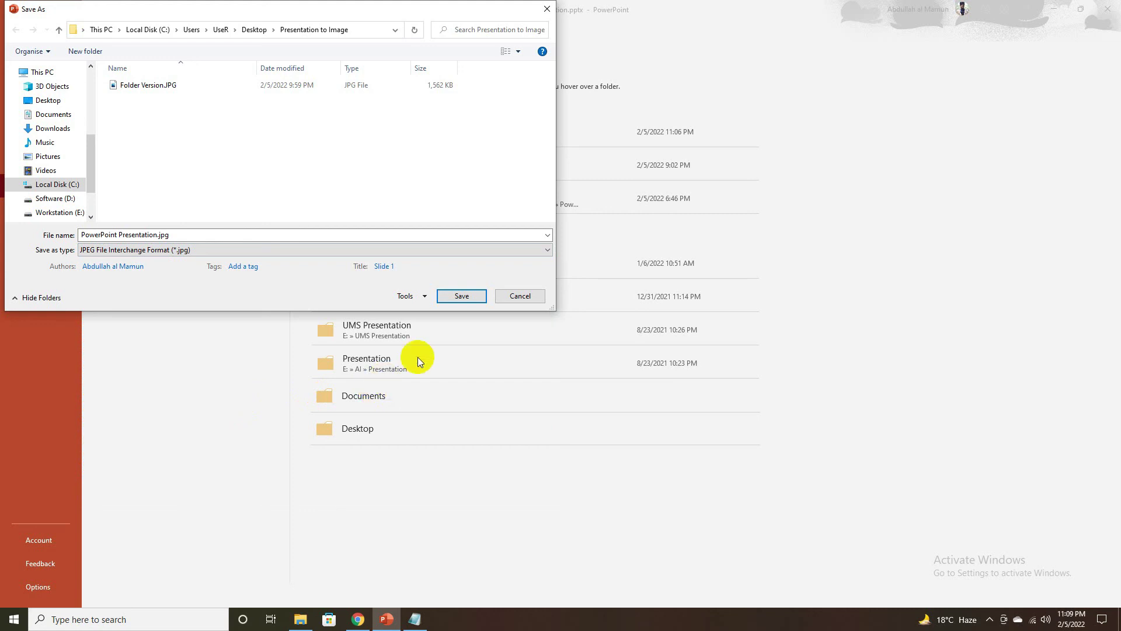
click(462, 296)
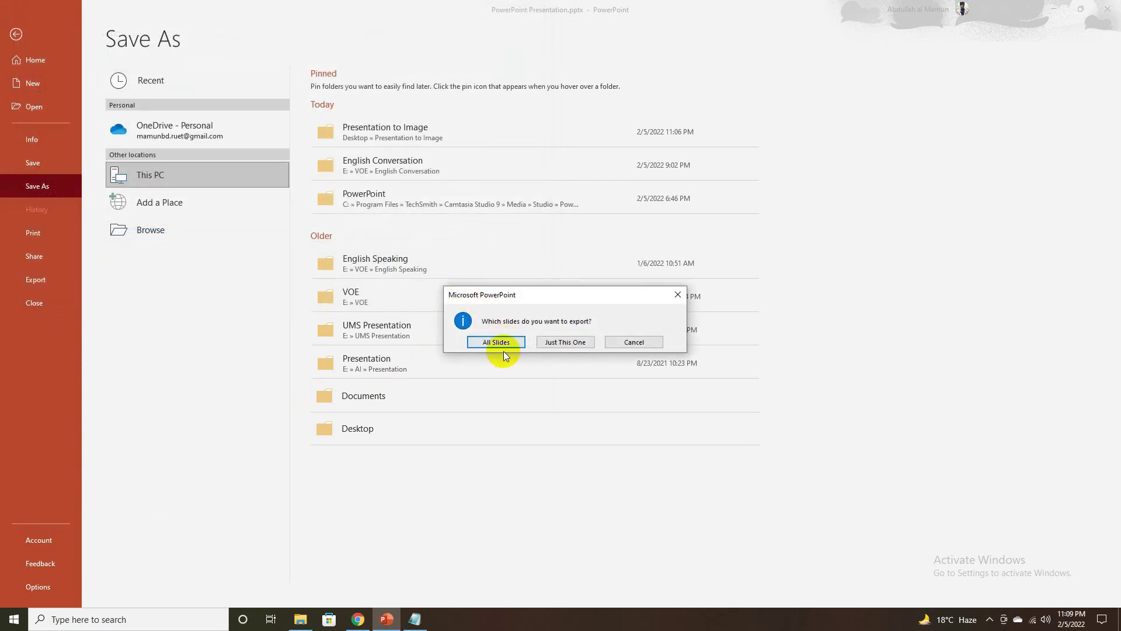
click(497, 342)
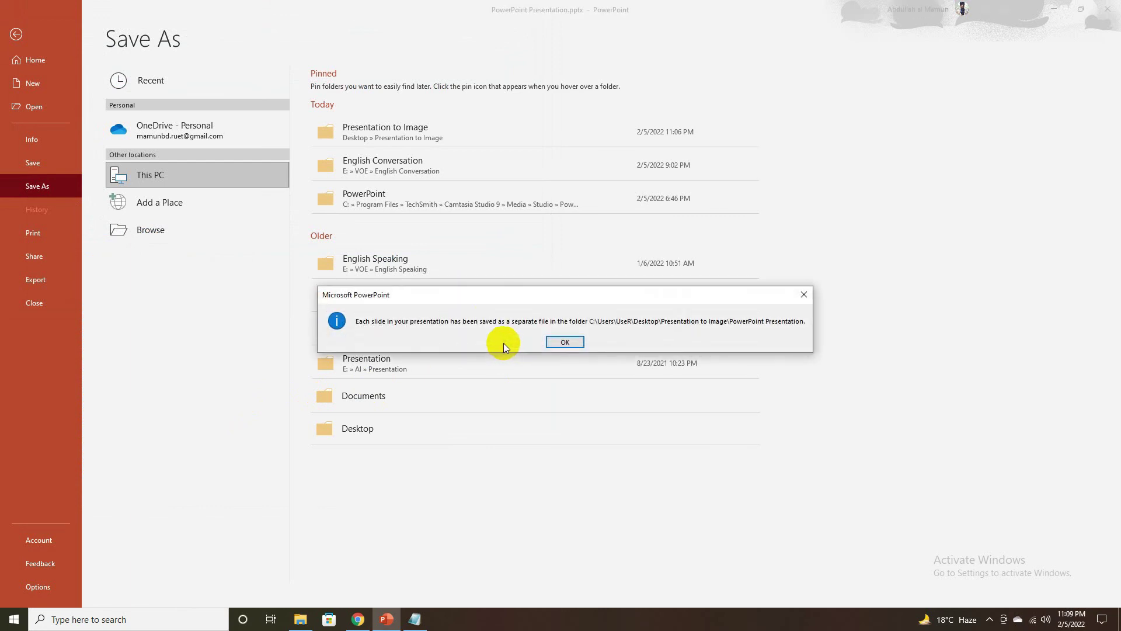
click(566, 344)
click(1055, 9)
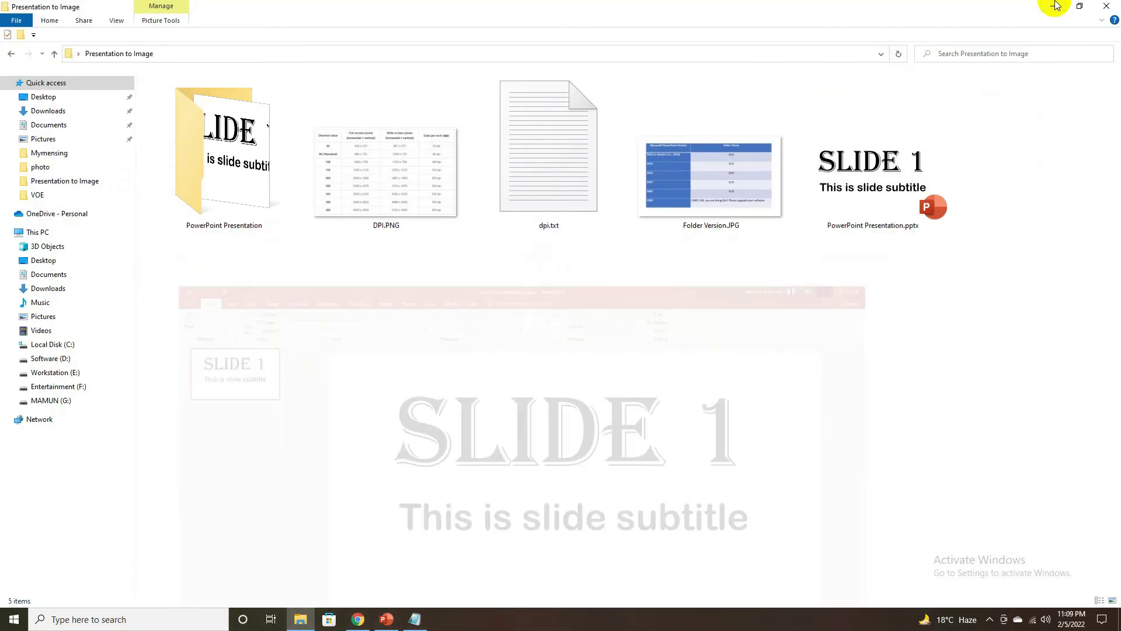
Confirm in Slide1.JPG's Details properties that it is 4000 x 2250 pixels at 300 dpi
double_click(237, 184)
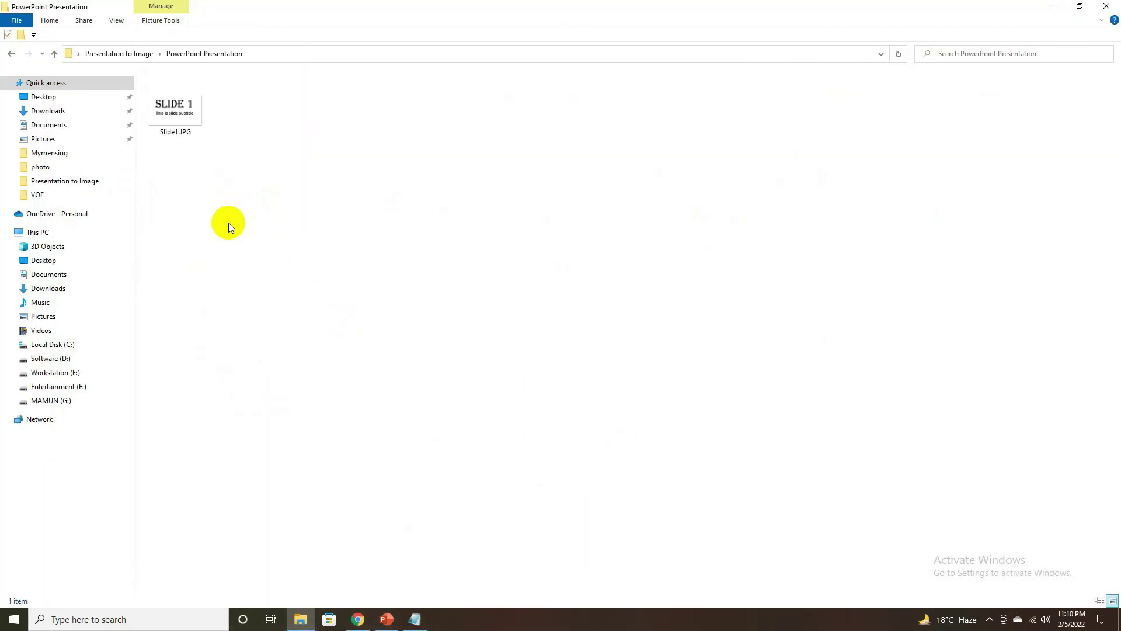
right_click(181, 111)
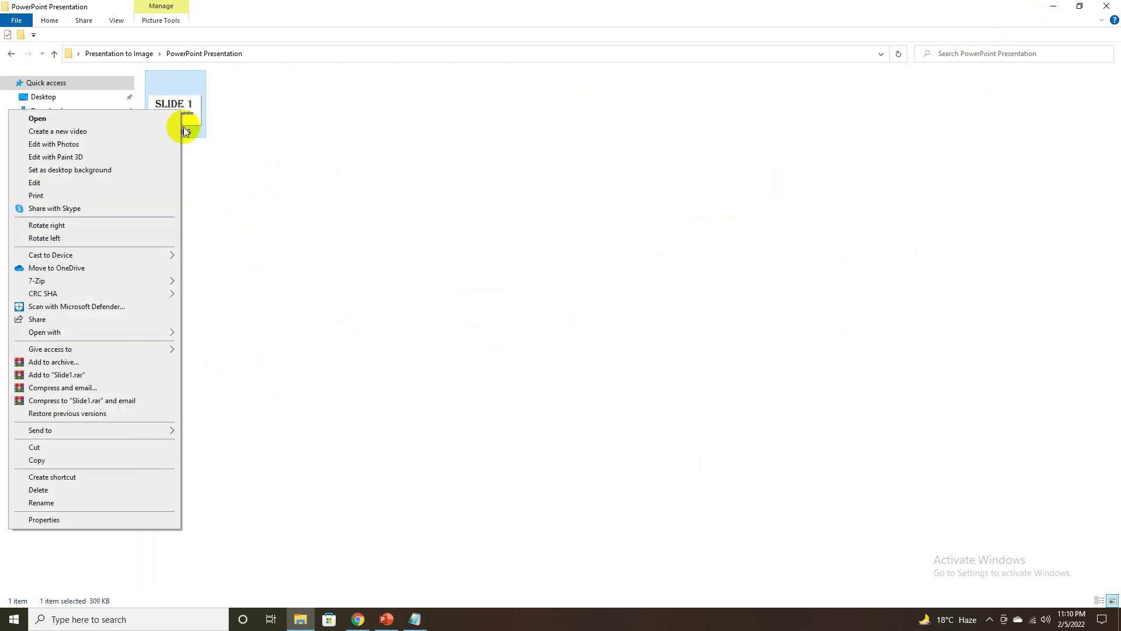
click(53, 519)
click(261, 139)
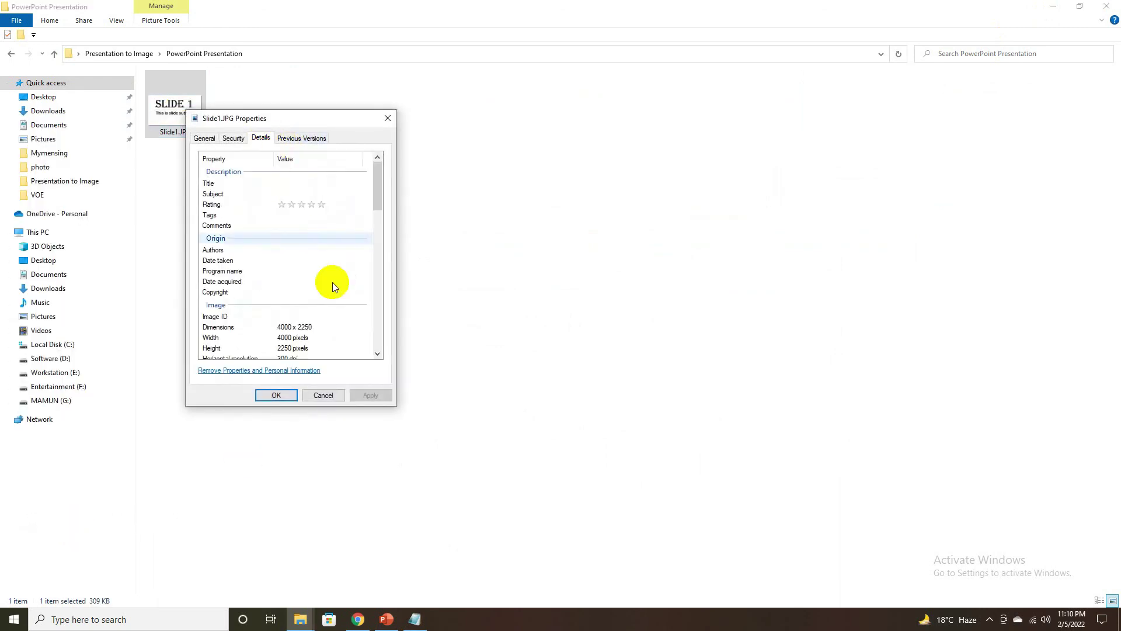
scroll(362, 286, down, 3)
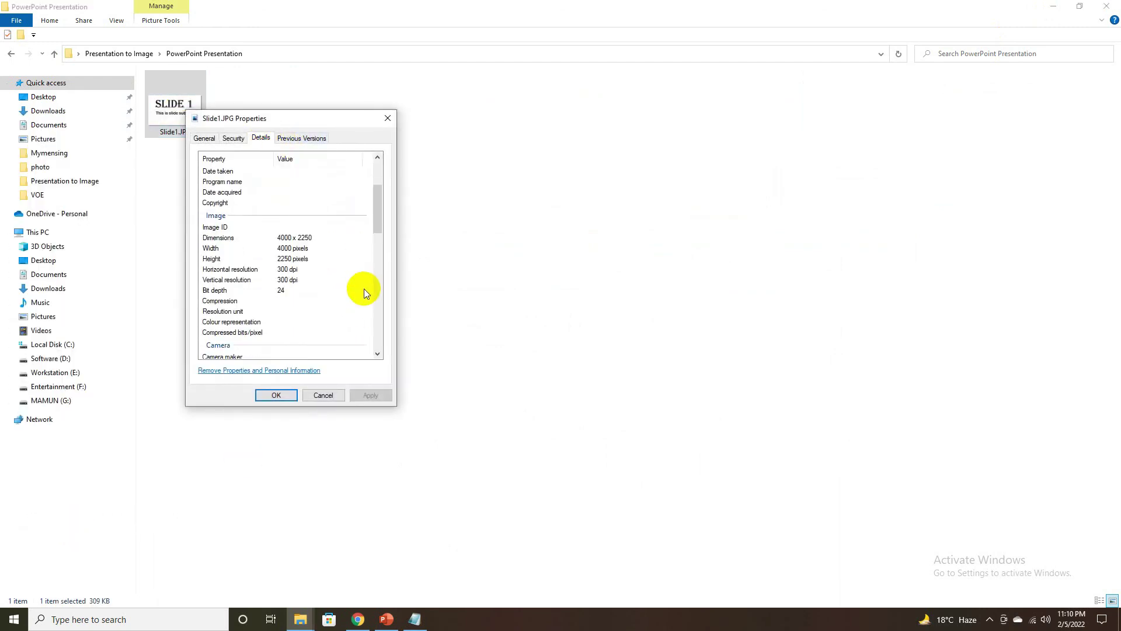
click(275, 396)
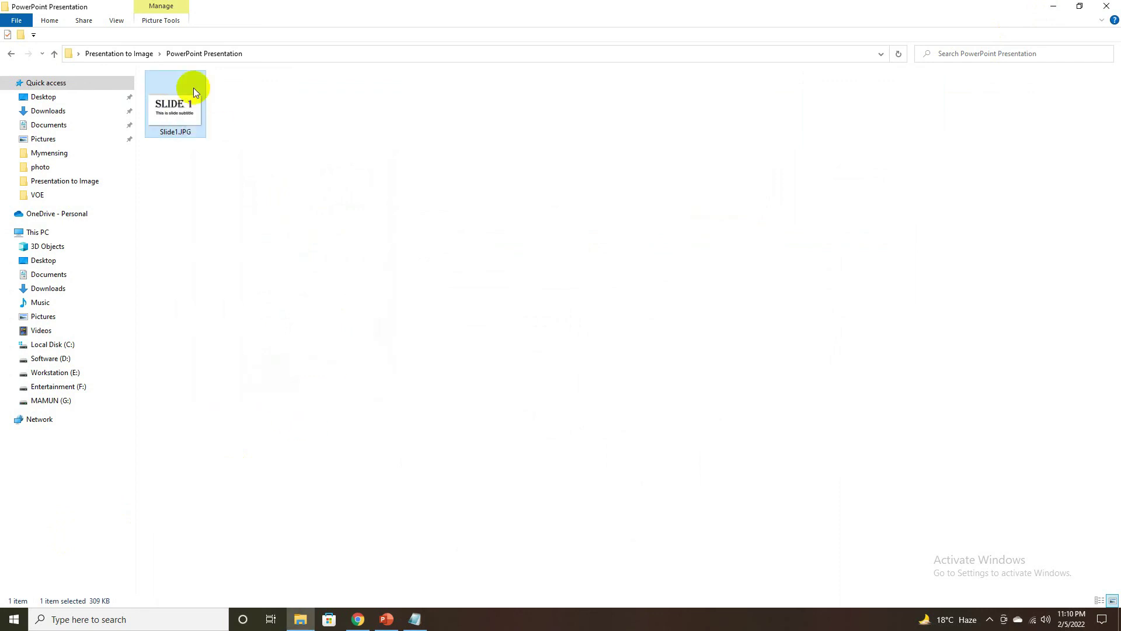
View Slide1.JPG in the photo viewer, zooming and panning around it, then close it
double_click(173, 110)
scroll(712, 320, up, 3)
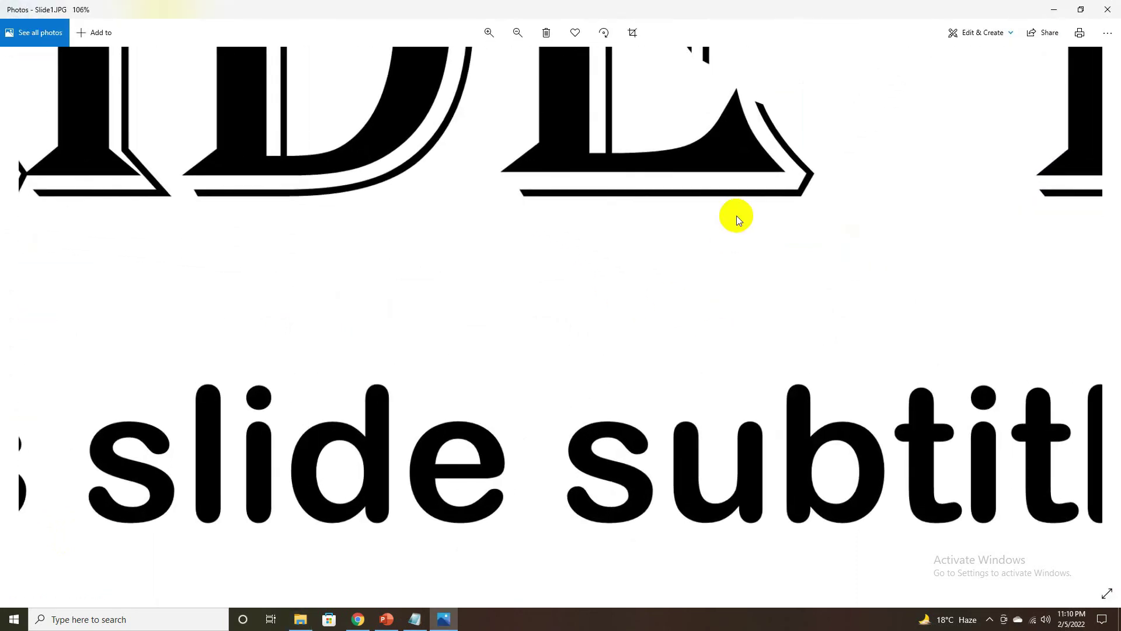
drag(745, 180, 769, 313)
scroll(769, 314, up, 2)
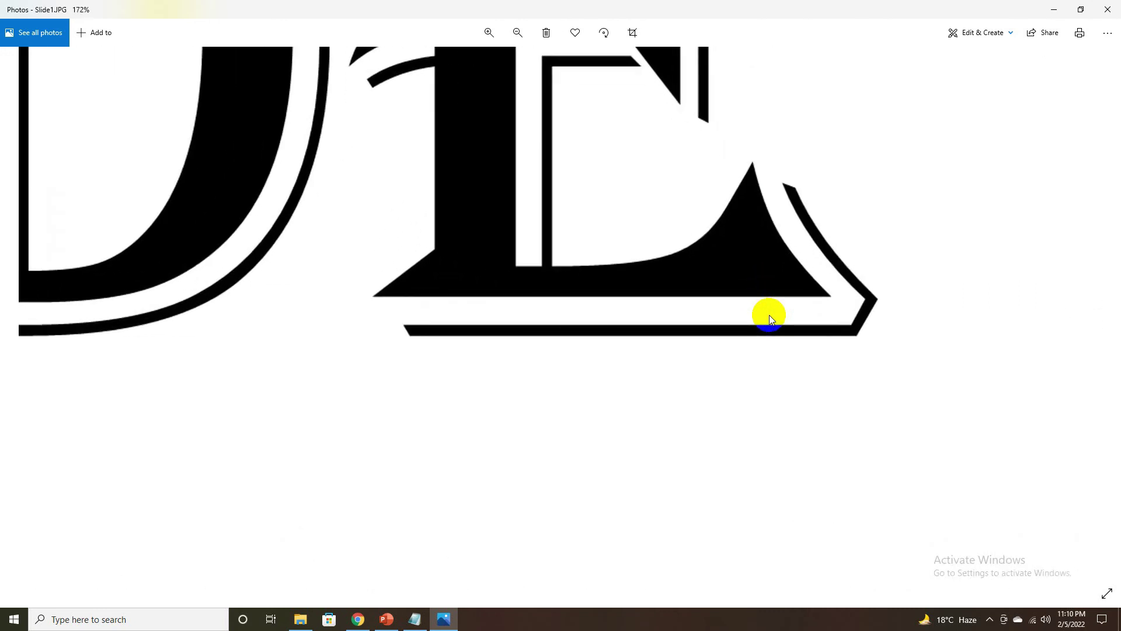
scroll(769, 314, down, 5)
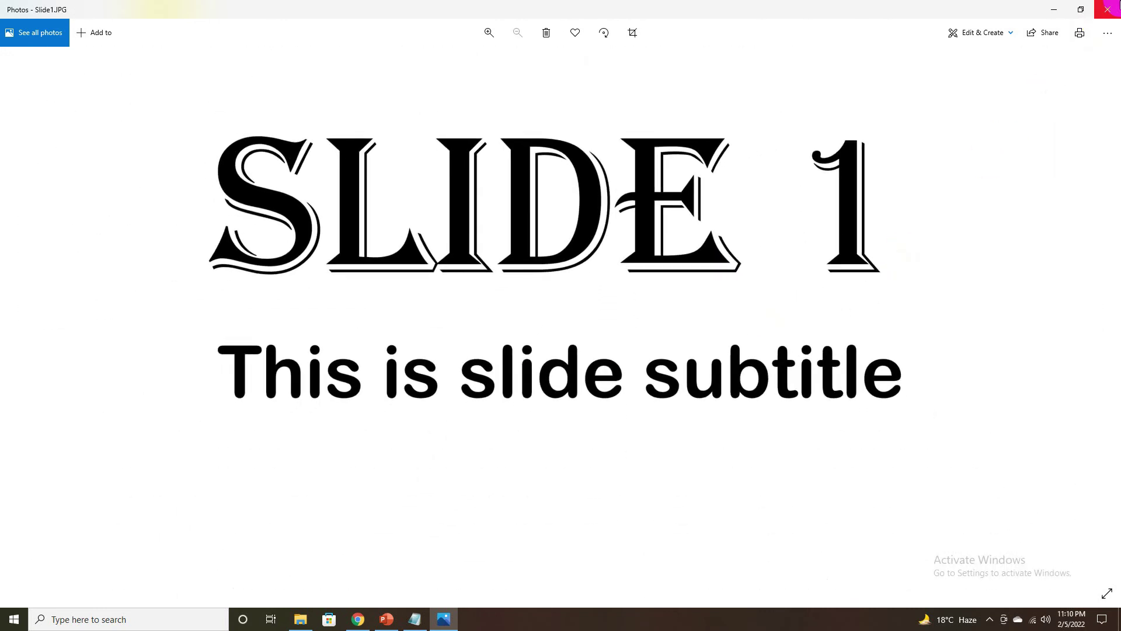
click(1107, 9)
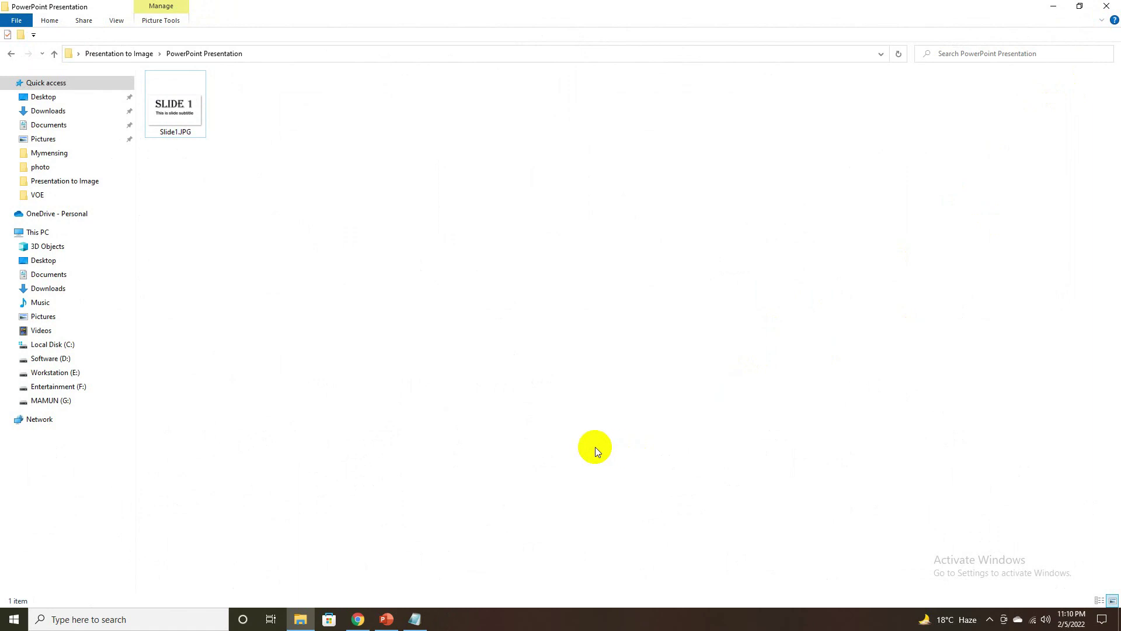